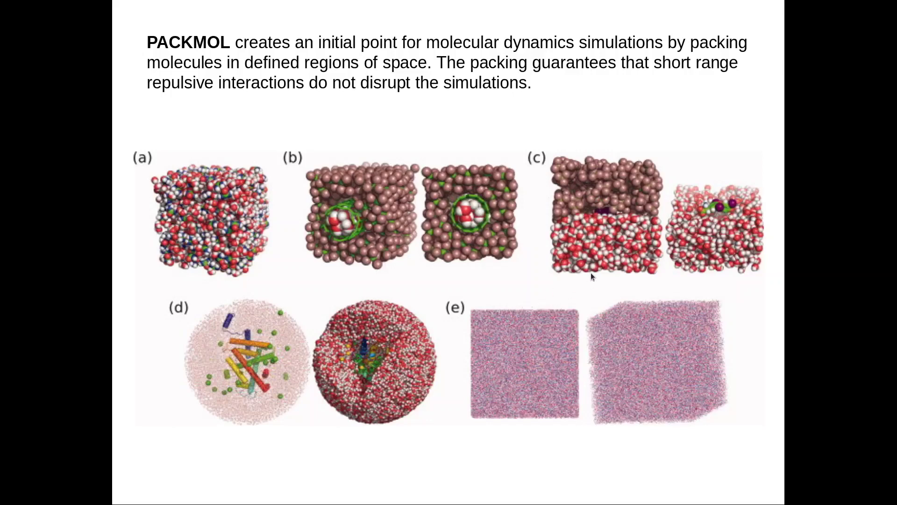
Step: Show the slide with the sample Packmol input file and exit the slide show
key("Right")
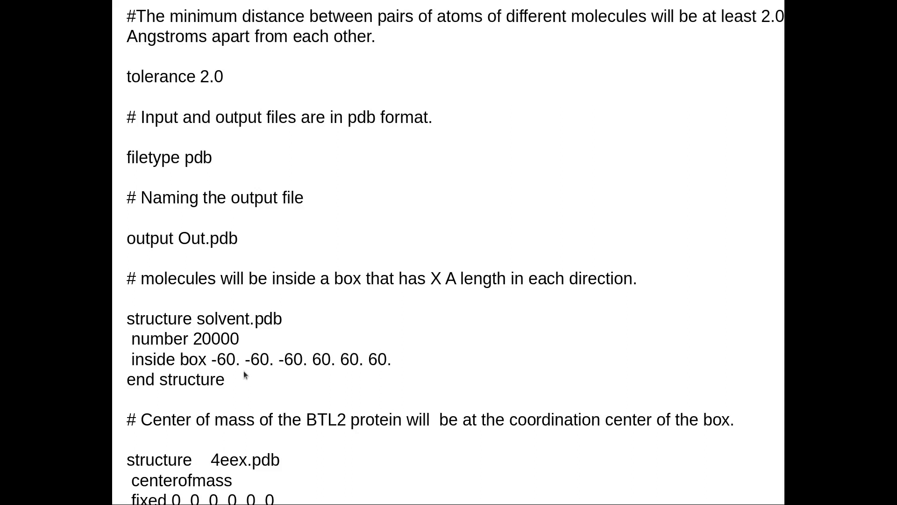
left_click(380, 353)
left_click(381, 355)
key("Left")
key("Left")
key("Escape")
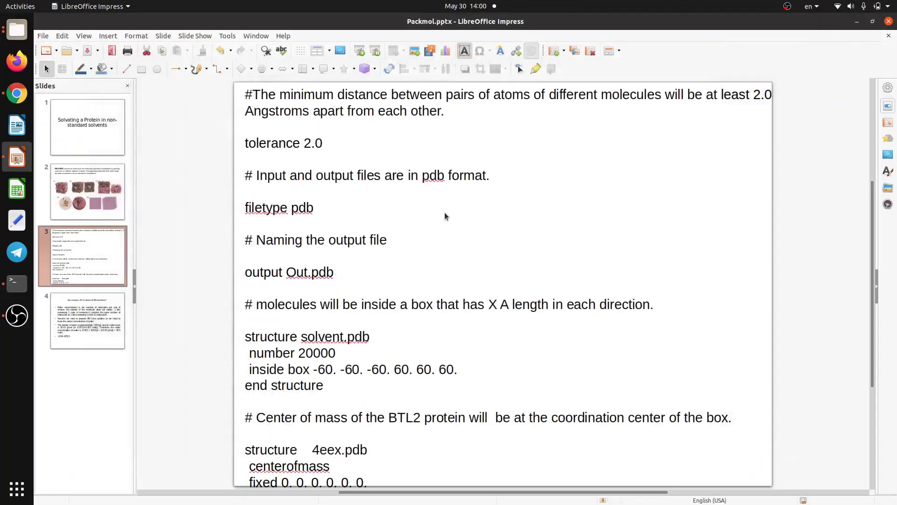
Step: Switch to the PCK folder in Files and open urea.inp in the text editor
left_click(16, 31)
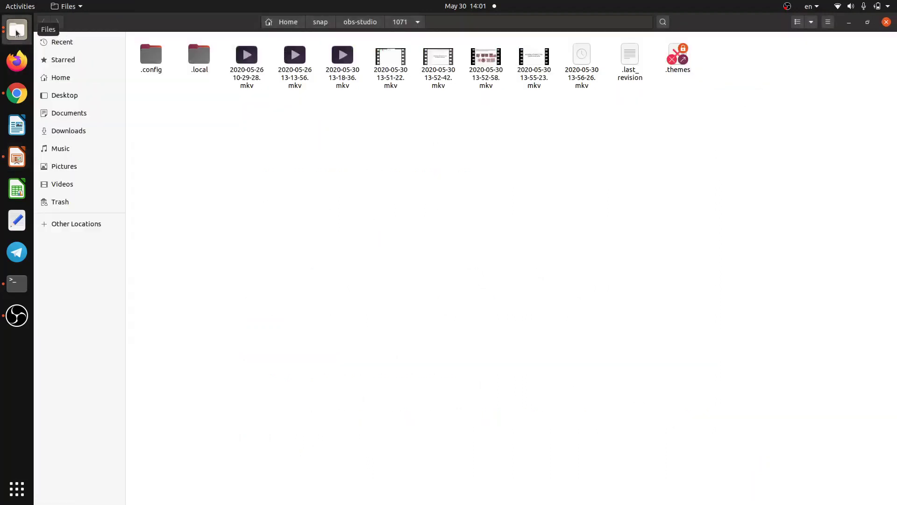
left_click(17, 31)
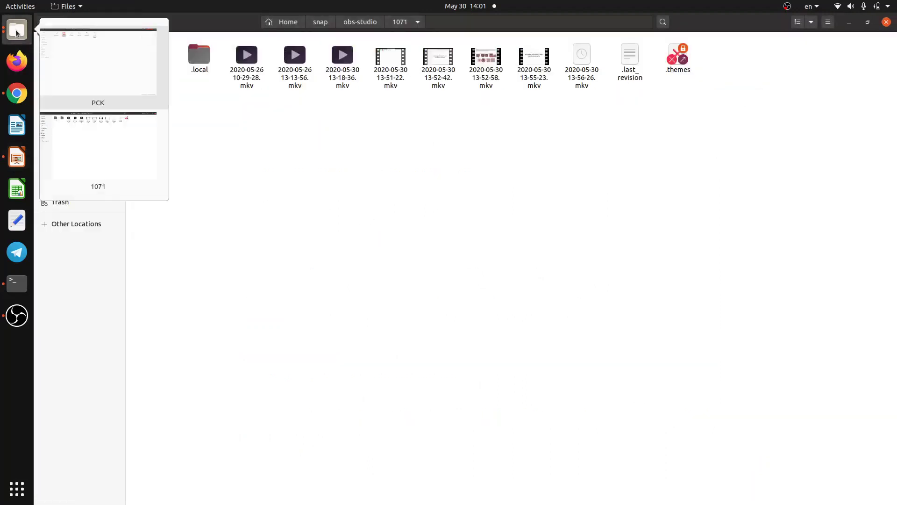
left_click(85, 105)
left_click(369, 211)
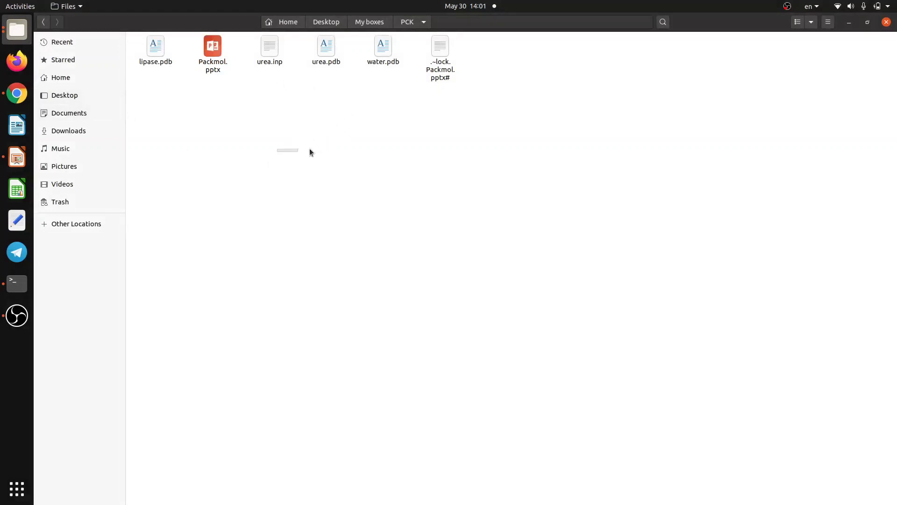
double_click(273, 63)
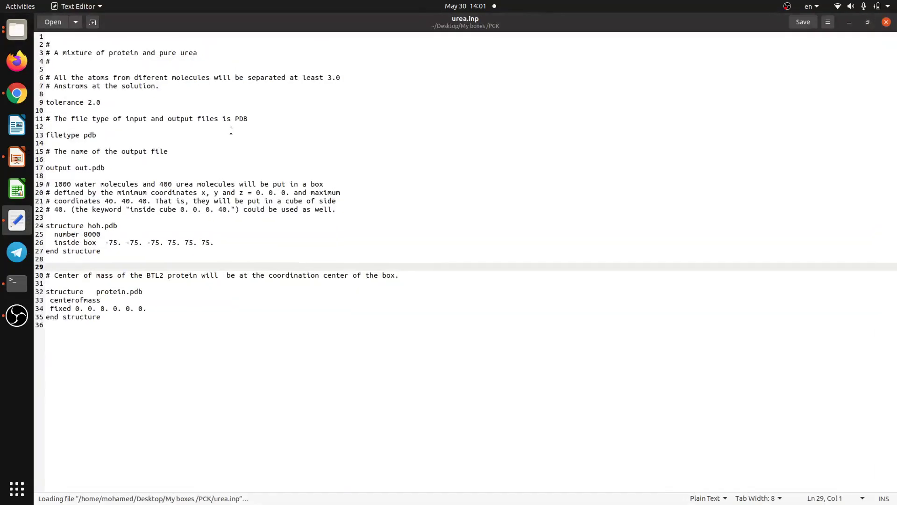
left_click(886, 22)
double_click(266, 59)
Step: Change the title comment on line 3 to "A mixture of protein in water"
left_click(122, 55)
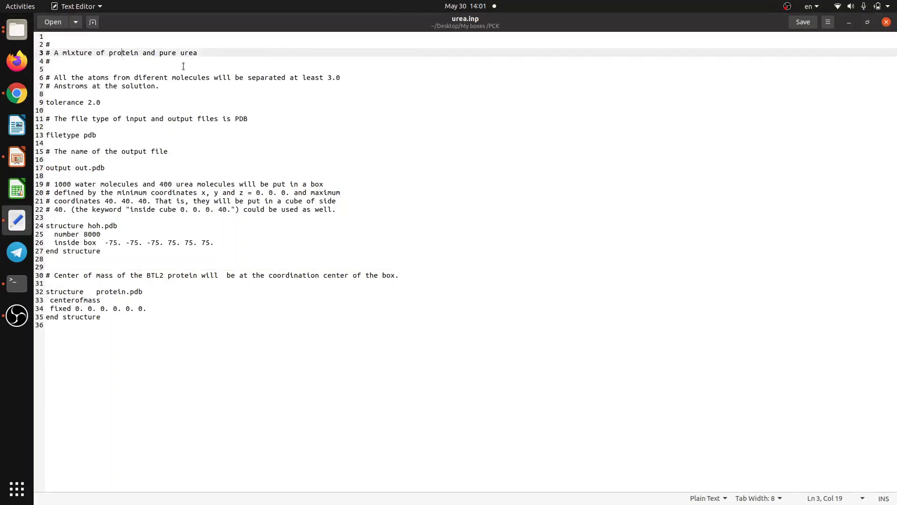
key("Right")
key("BackSpace")
key("BackSpace")
key("BackSpace")
key("BackSpace")
key("BackSpace")
key("BackSpace")
key("BackSpace")
key("BackSpace")
key("BackSpace")
key("BackSpace")
key("BackSpace")
key("BackSpace")
key("BackSpace")
type("in water")
Step: Set the minimum atom separation in the comment on line 6 to 2.0
key("Down")
key("Down")
key("Down")
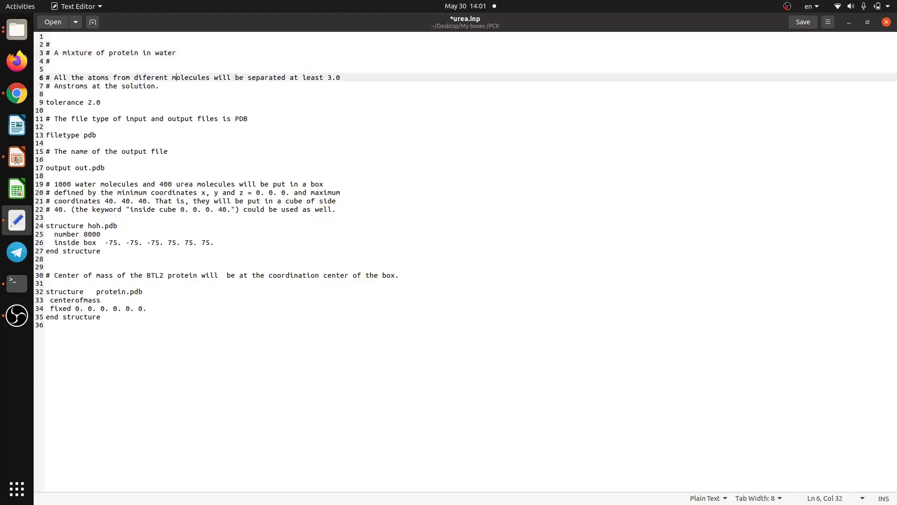
left_click(248, 77)
key("BackSpace")
type("2")
key("Down")
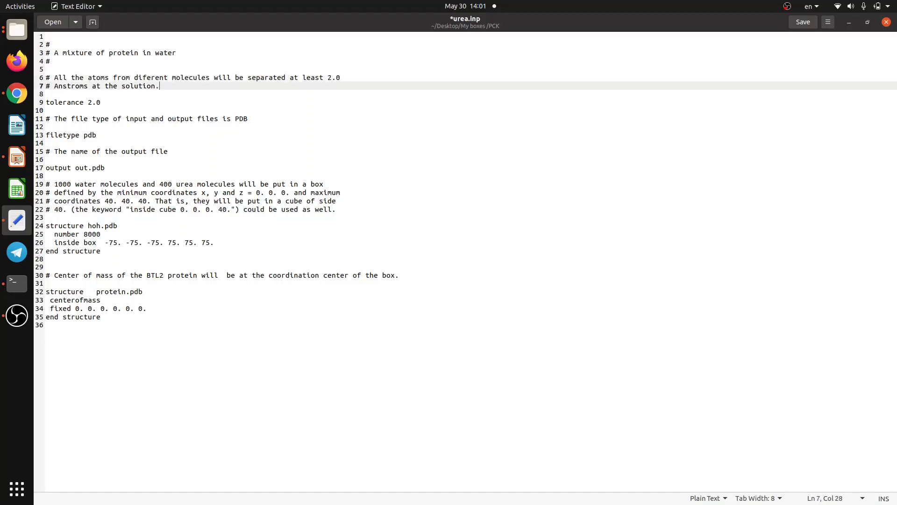
Step: Set the output file name to protein-water.pdb and place the cursor before the extension of hoh.pdb in the solvent structure line
key("Down")
key("Down")
key("Down")
key("Down")
key("Down")
key("Down")
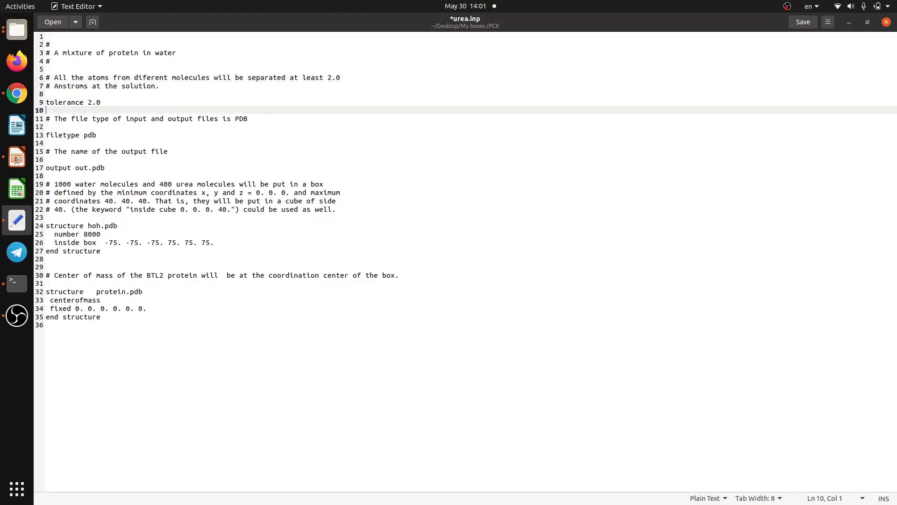
key("Down")
key("Down")
key("Down")
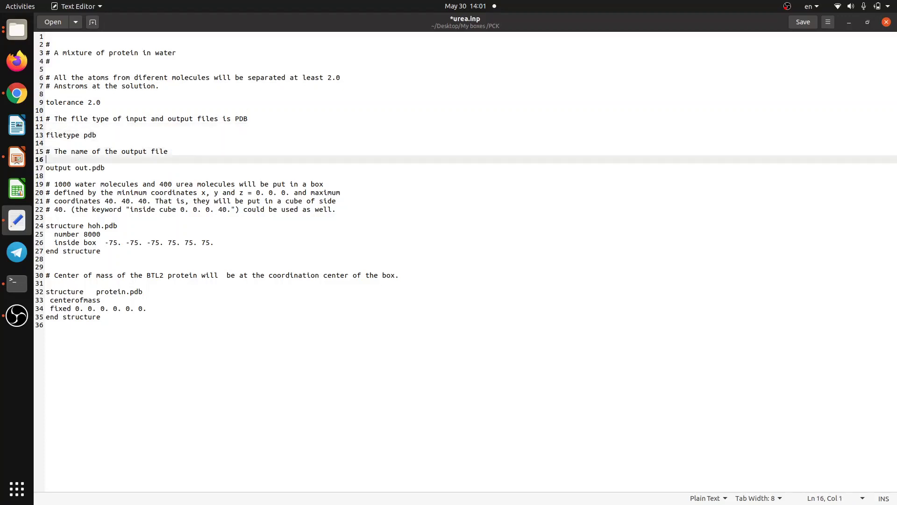
key("Down")
key("Down")
key("Up")
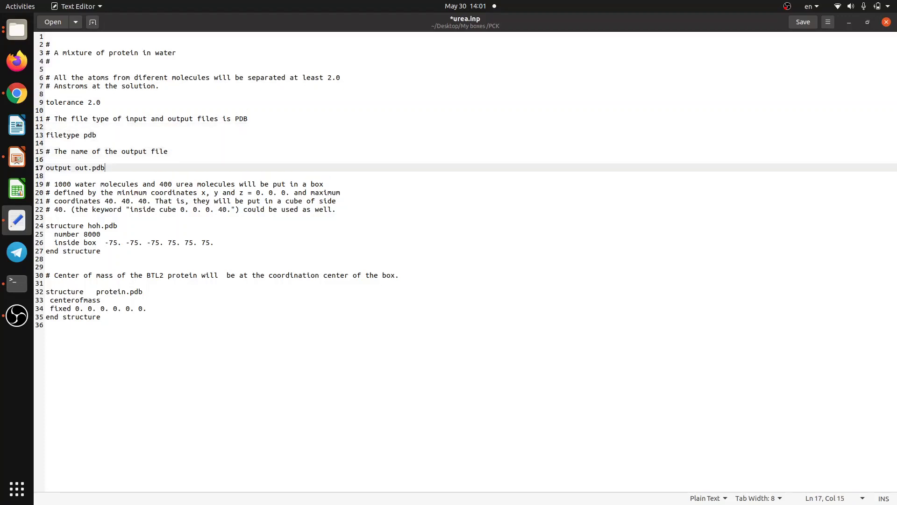
key("BackSpace")
key("BackSpace")
key("BackSpace")
key("BackSpace")
key("BackSpace")
type("t protein-water")
key("Down")
key("Down")
key("Down")
key("Down")
key("Down")
key("Down")
key("Down")
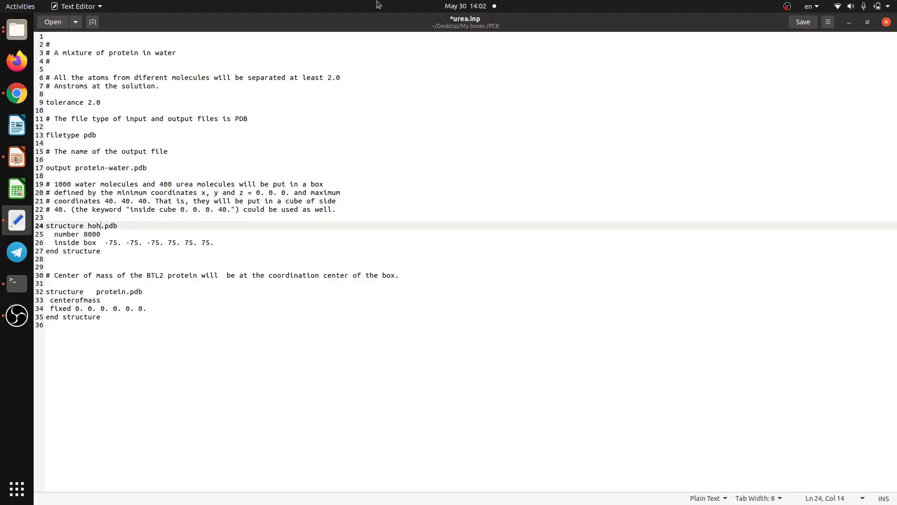
Step: Open water.pdb from the PCK folder to examine its atom records and close it again
left_click(22, 38)
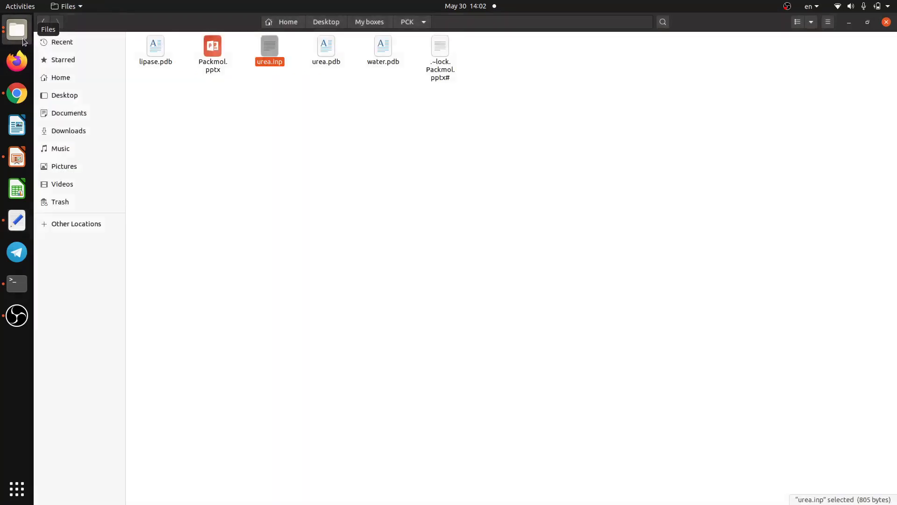
left_click(285, 98)
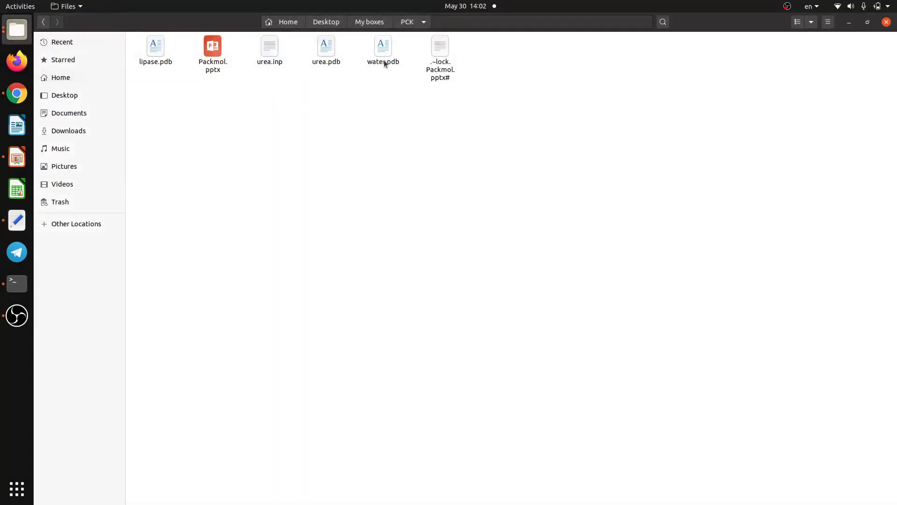
left_click(384, 64)
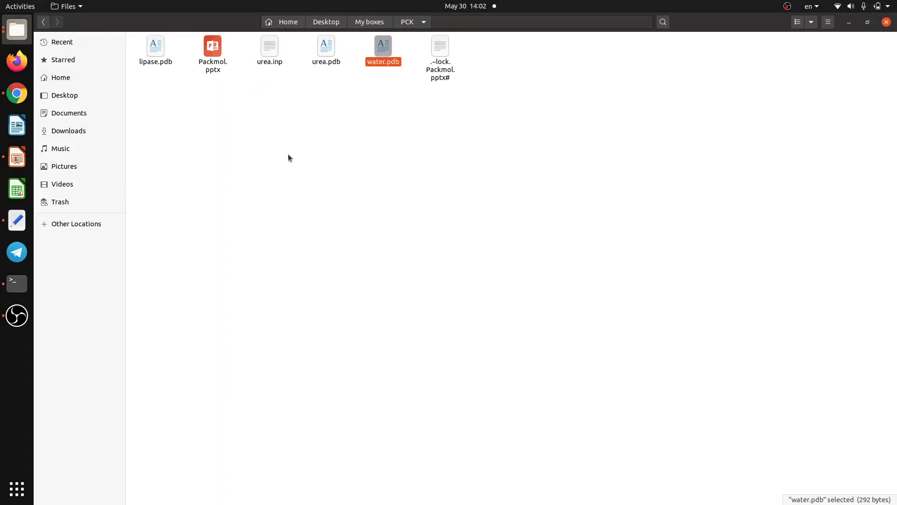
left_click(256, 161)
double_click(383, 49)
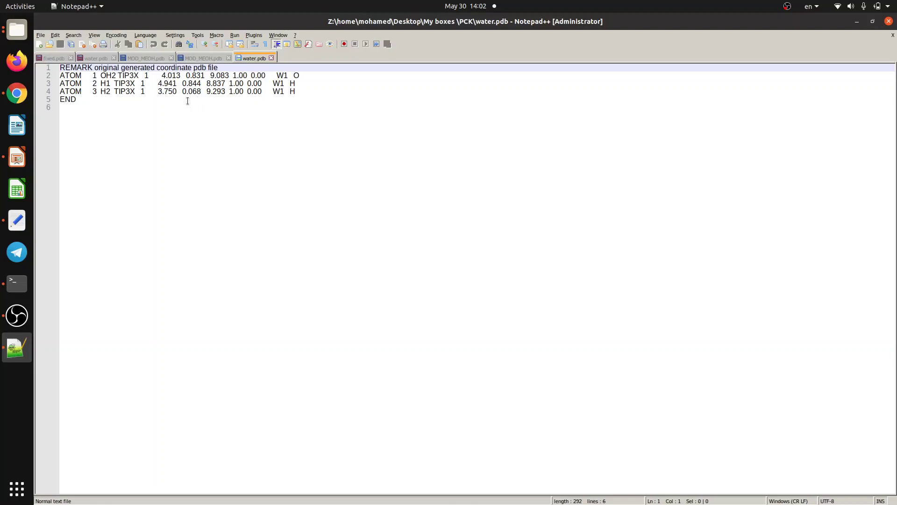
left_click(892, 22)
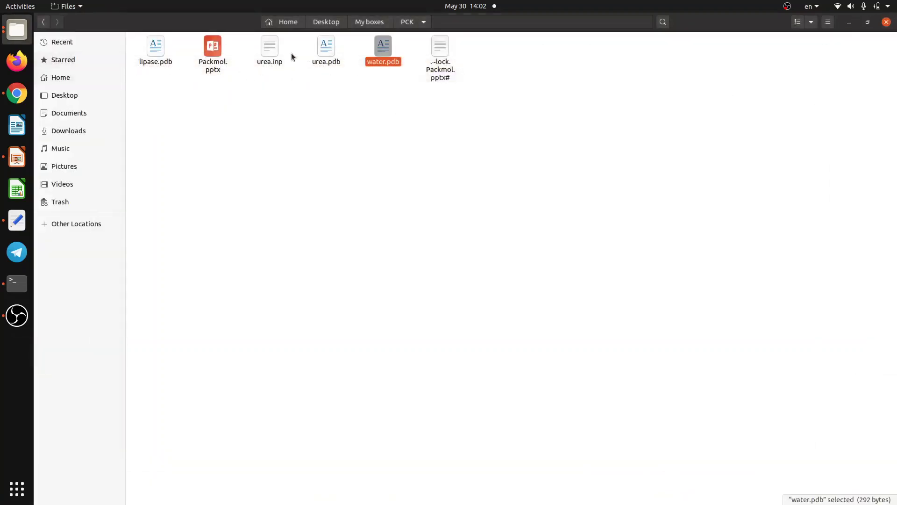
Step: Return to urea.inp and change the solvent structure file to water.pdb
double_click(276, 52)
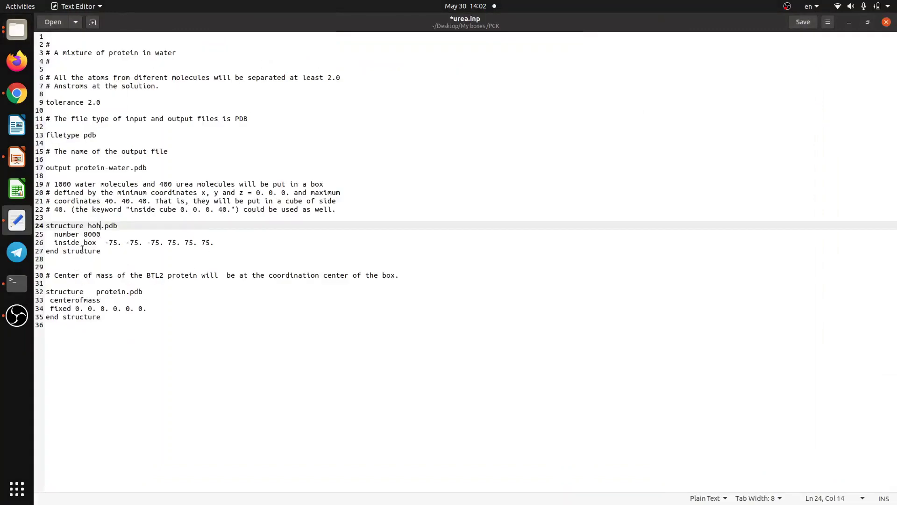
key("BackSpace")
key("BackSpace")
key("BackSpace")
type("water")
left_click(105, 234)
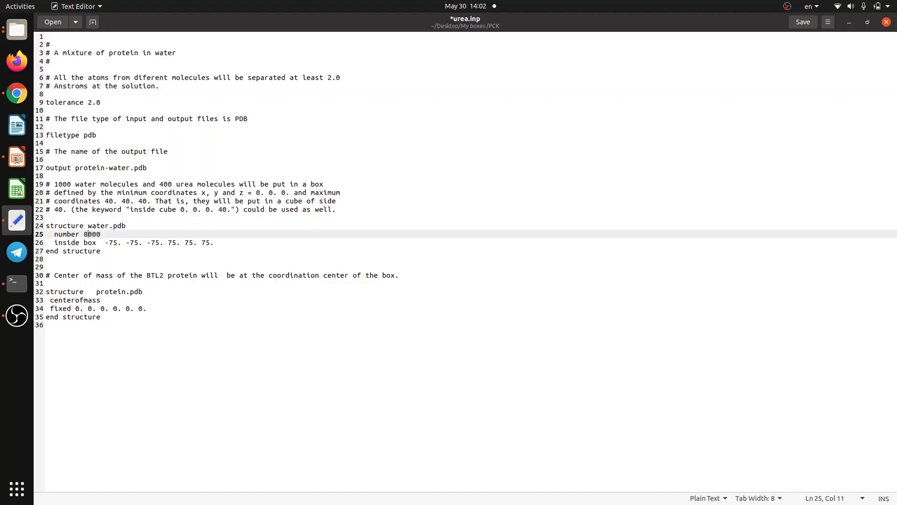
left_click(88, 243)
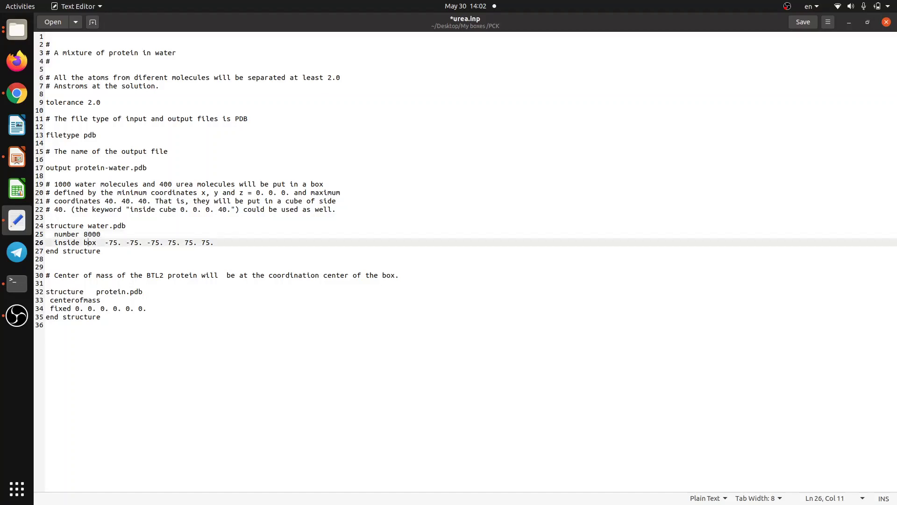
left_click(139, 242)
left_click(122, 242)
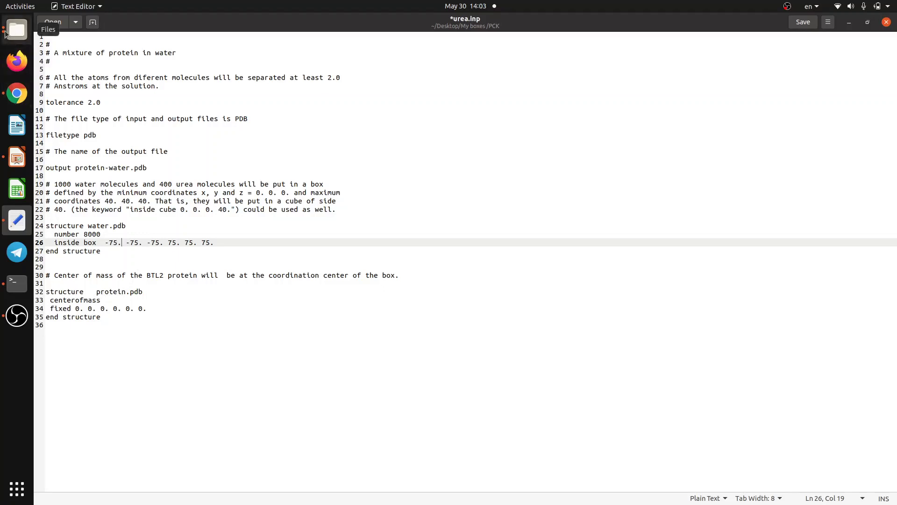
Step: Check the protein file's name in the PCK folder and set the protein structure file in urea.inp to lipase.pdb
left_click(26, 28)
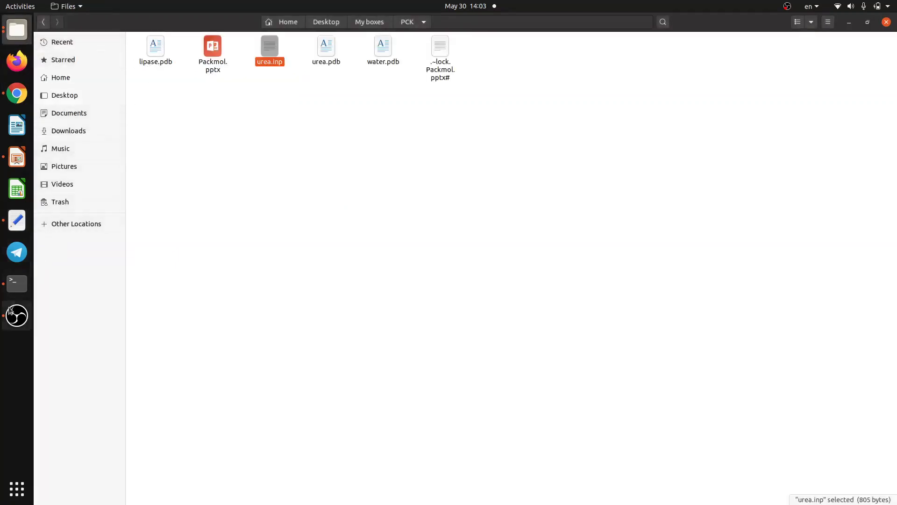
left_click(14, 232)
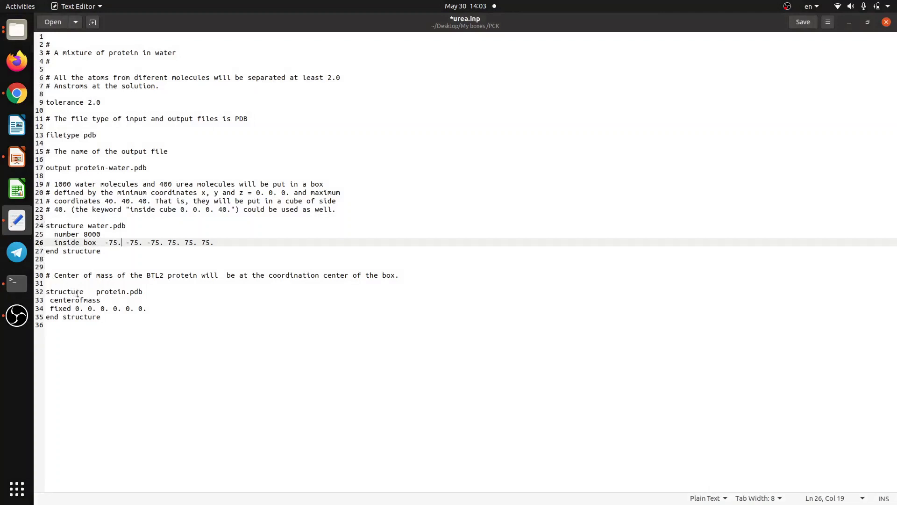
left_click(125, 292)
key("BackSpace")
key("BackSpace")
key("BackSpace")
key("BackSpace")
key("BackSpace")
key("BackSpace")
key("BackSpace")
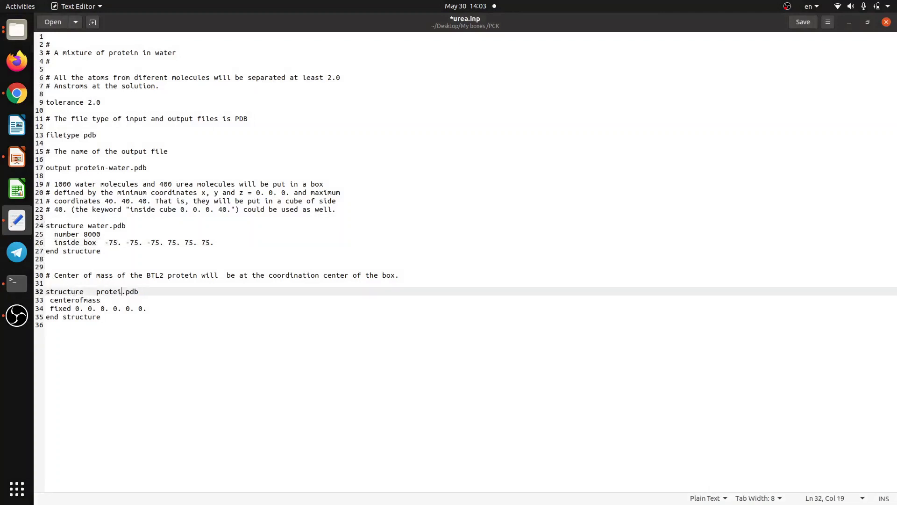
type("lipase")
Step: Save the edited urea.inp and close the text editor
left_click(101, 299)
left_click(122, 308)
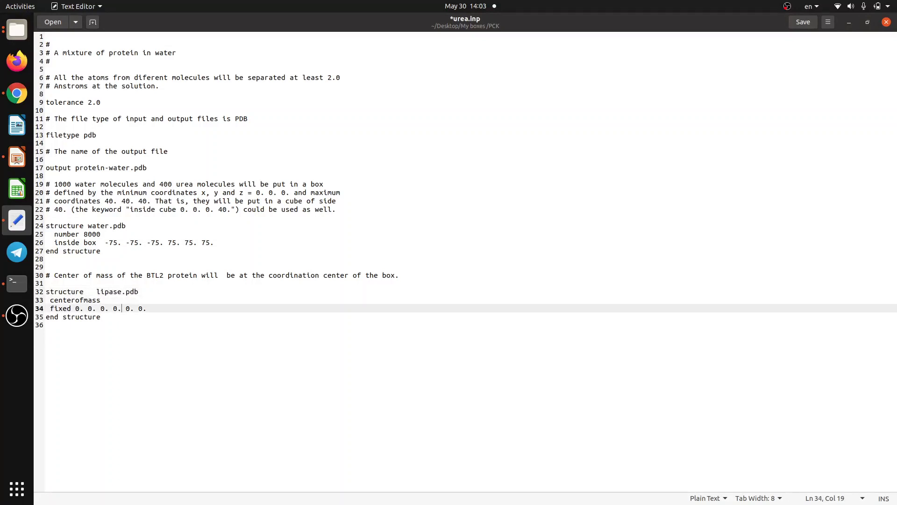
left_click(101, 317)
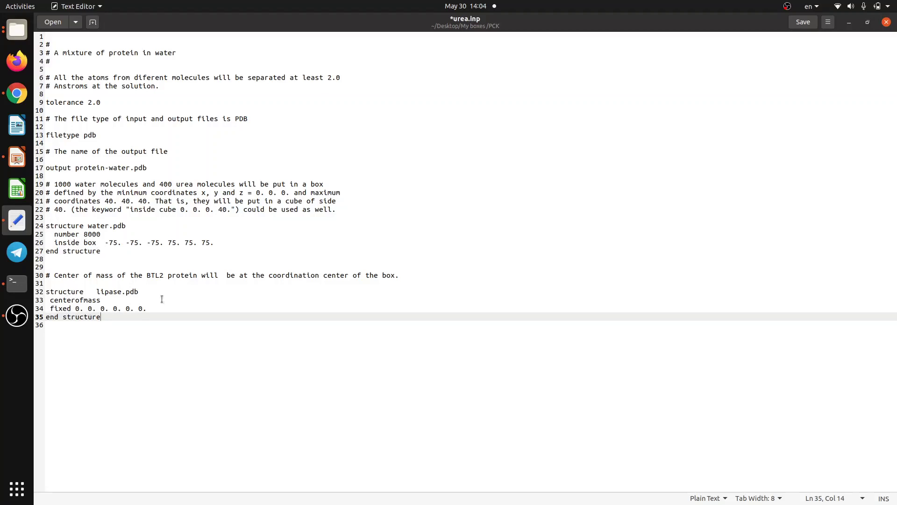
left_click(802, 23)
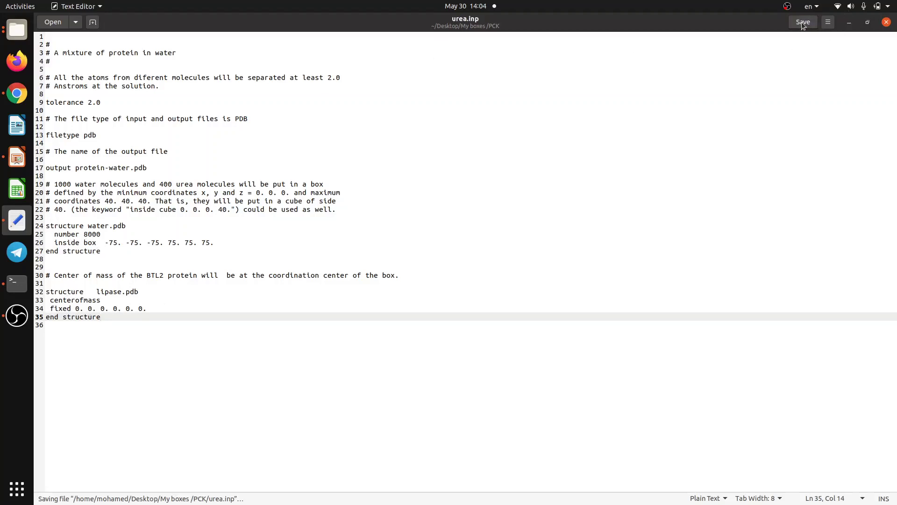
left_click(887, 22)
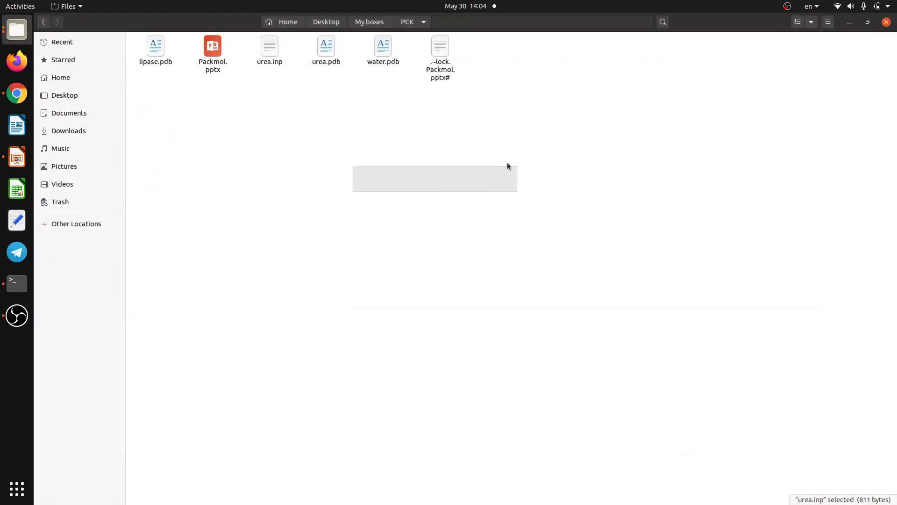
right_click(356, 149)
left_click(379, 188)
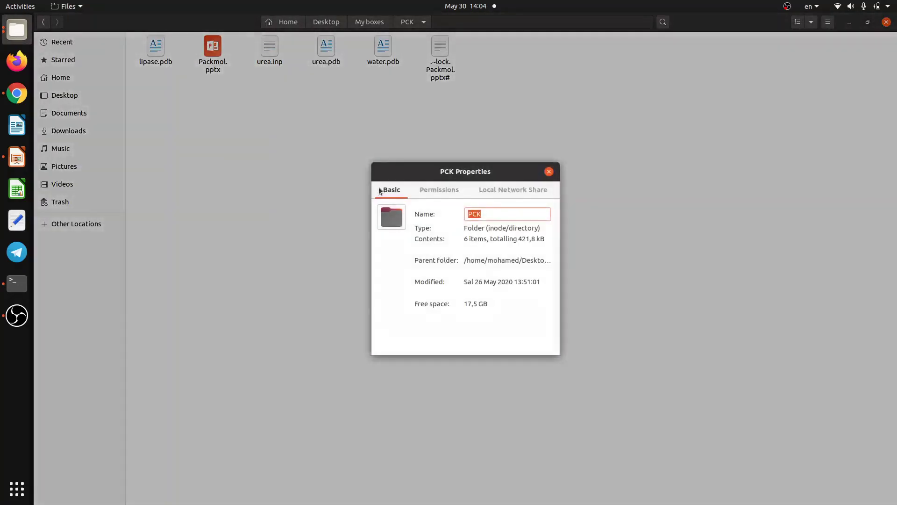
key("Escape")
Step: Open a terminal in the PCK folder and run "packmol < urea.inp"
right_click(302, 158)
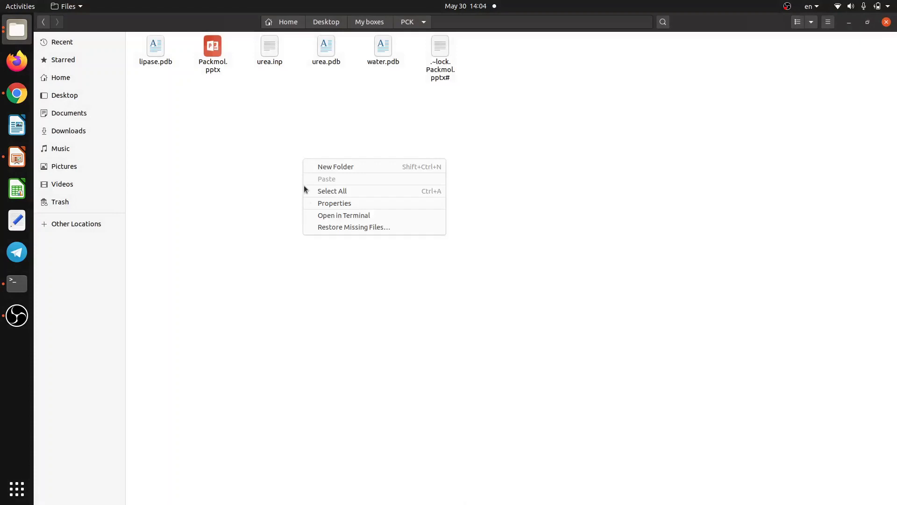
left_click(327, 215)
type("packmol  <")
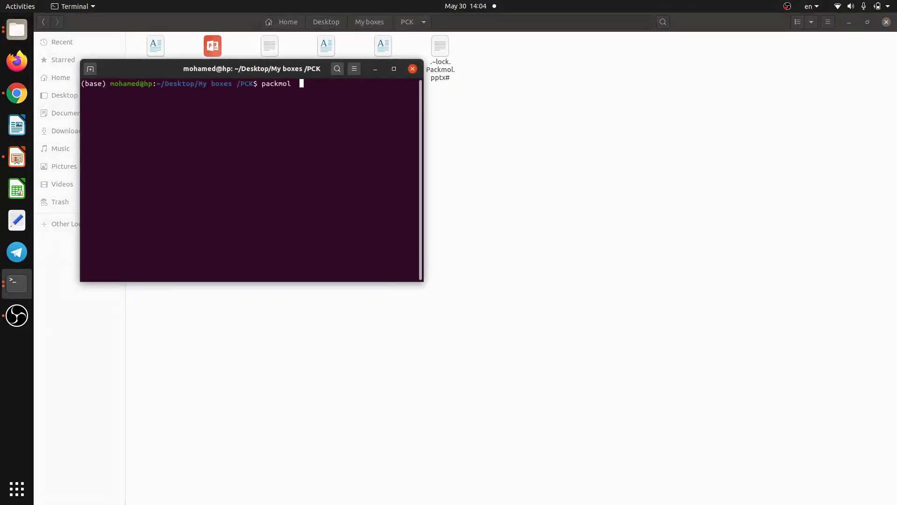
left_click_drag(223, 64, 249, 113)
type("urea.")
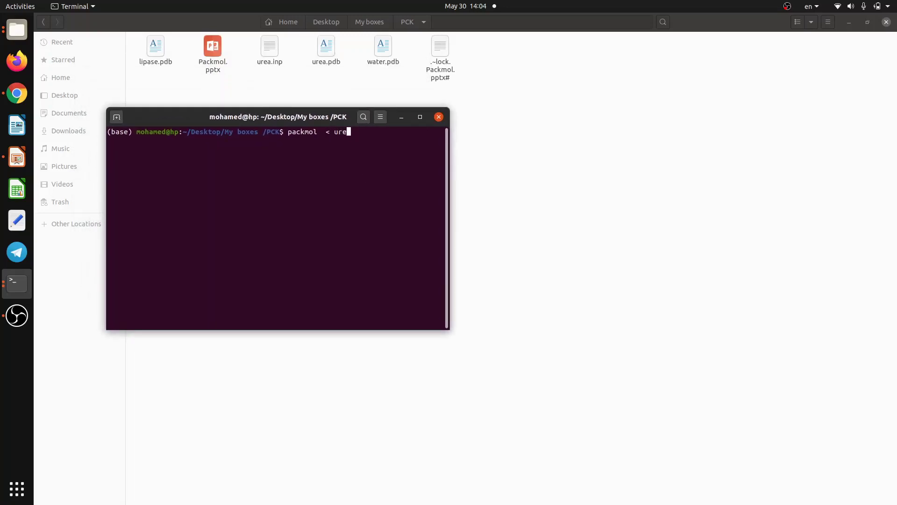
type("inp")
key("Return")
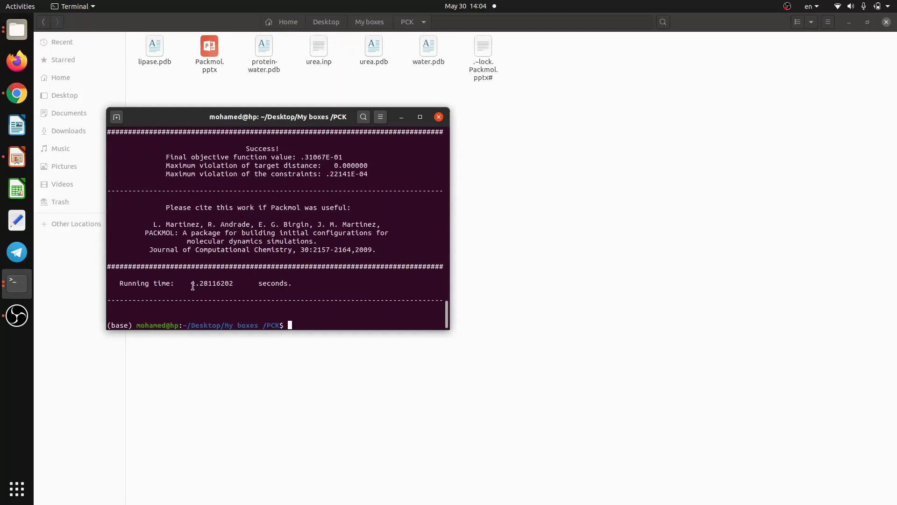
left_click_drag(195, 284, 200, 288)
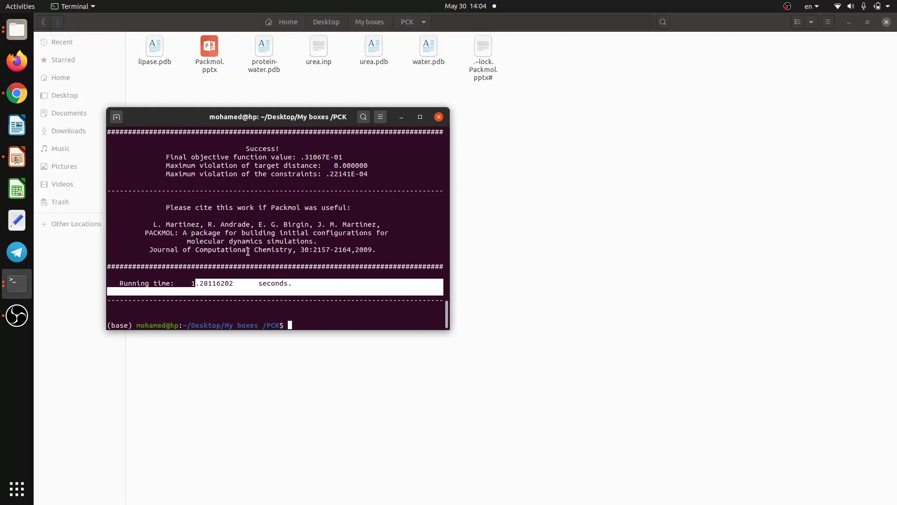
Step: Launch VMD from the terminal in the PCK folder with the command "vmd"
right_click(299, 329)
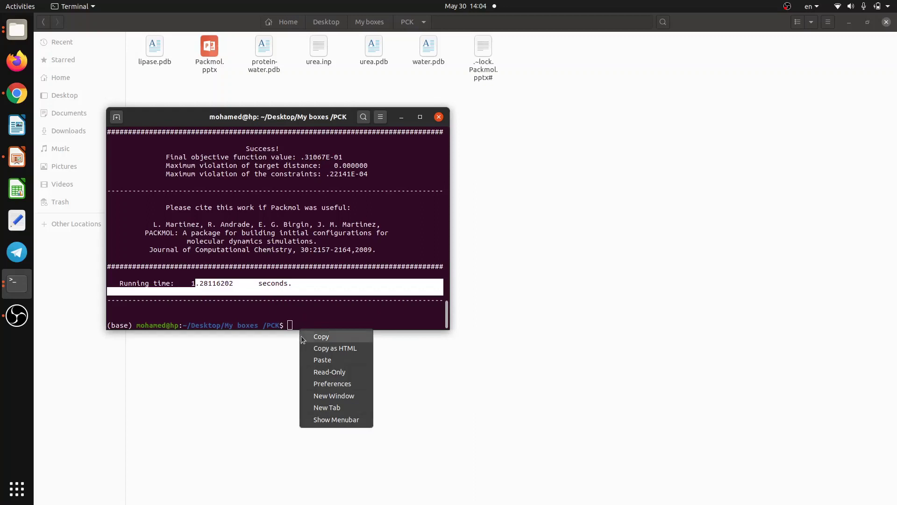
left_click(301, 335)
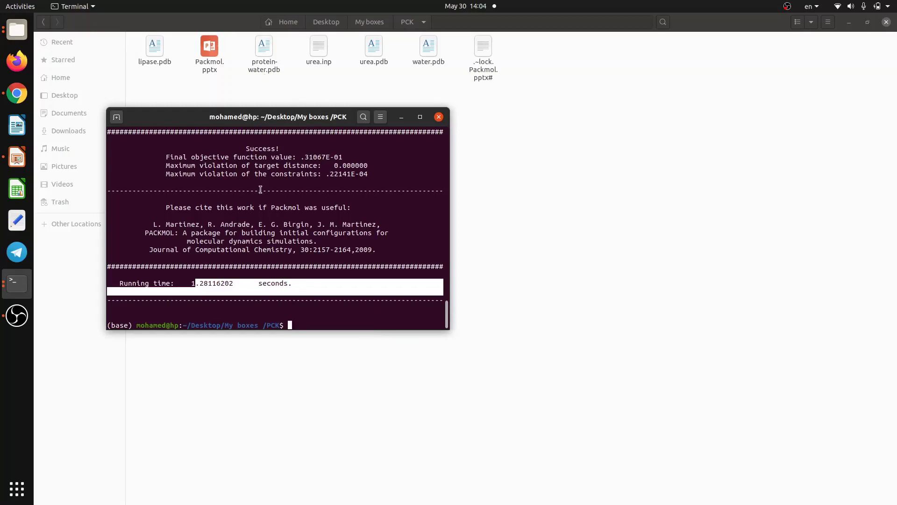
type("vmd")
key("Return")
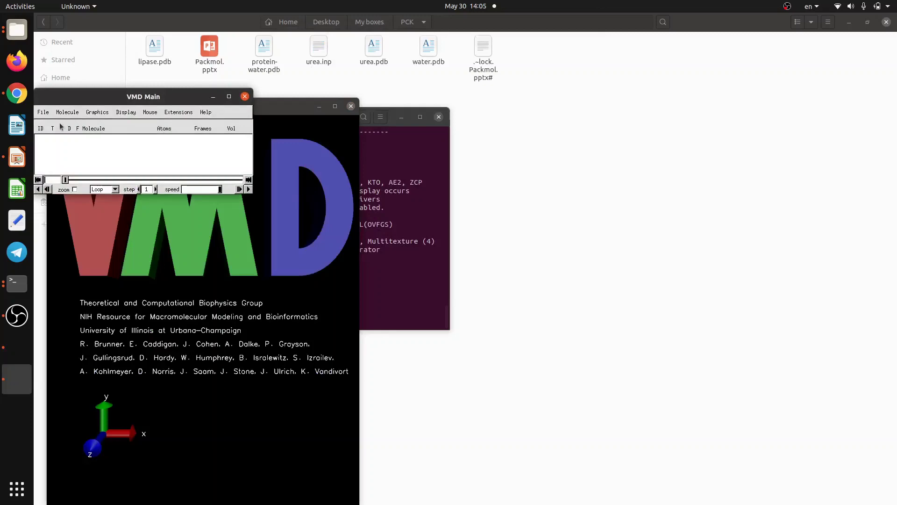
Step: Load protein-water.pdb from the PCK folder into VMD as a new molecule
left_click(44, 112)
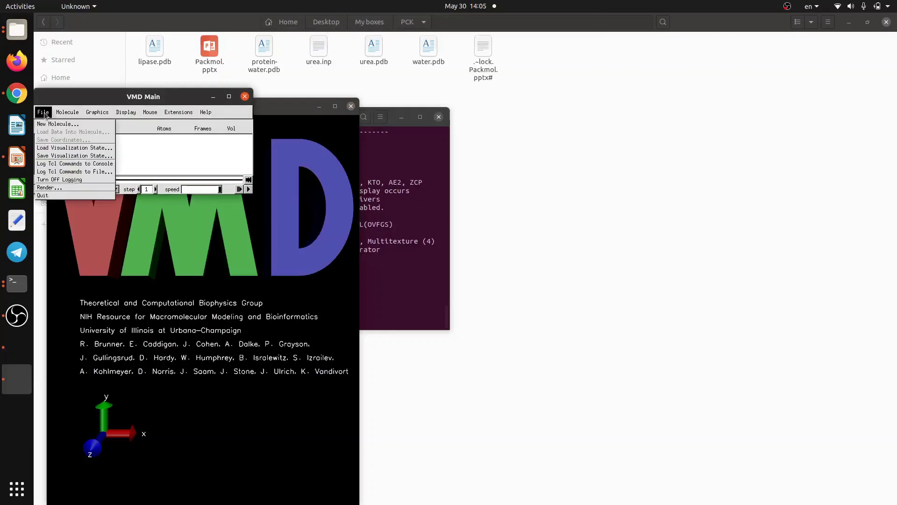
left_click(57, 123)
left_click(230, 176)
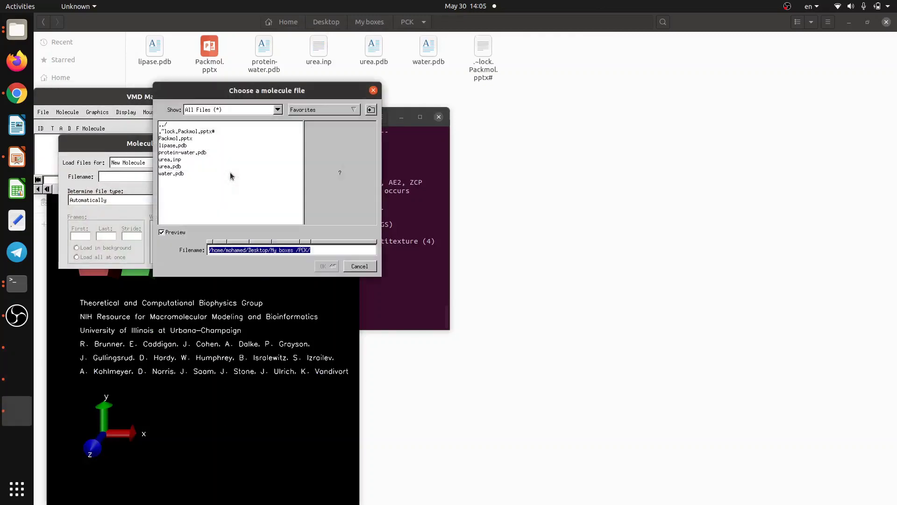
double_click(192, 153)
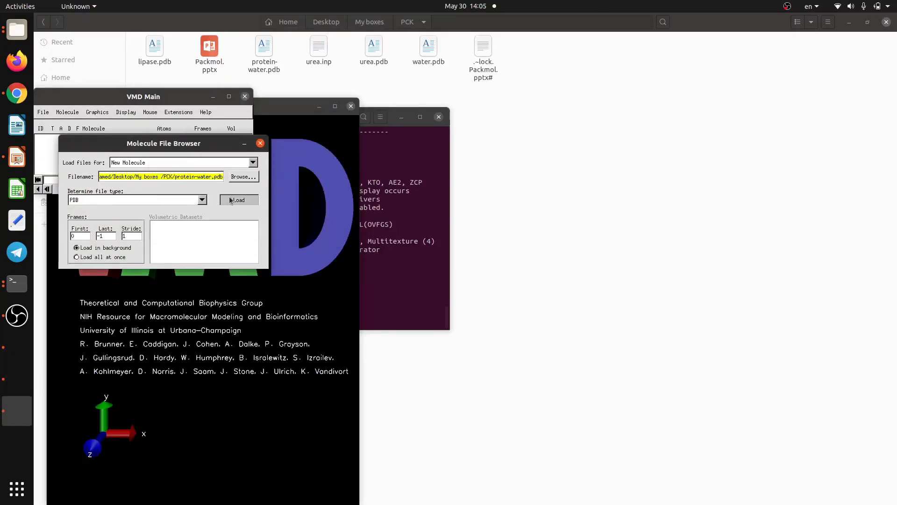
left_click(230, 201)
Step: Maximize the VMD OpenGL display and examine the protein inside the water box from several angles and zoom levels
left_click(286, 290)
left_click_drag(214, 109, 410, 64)
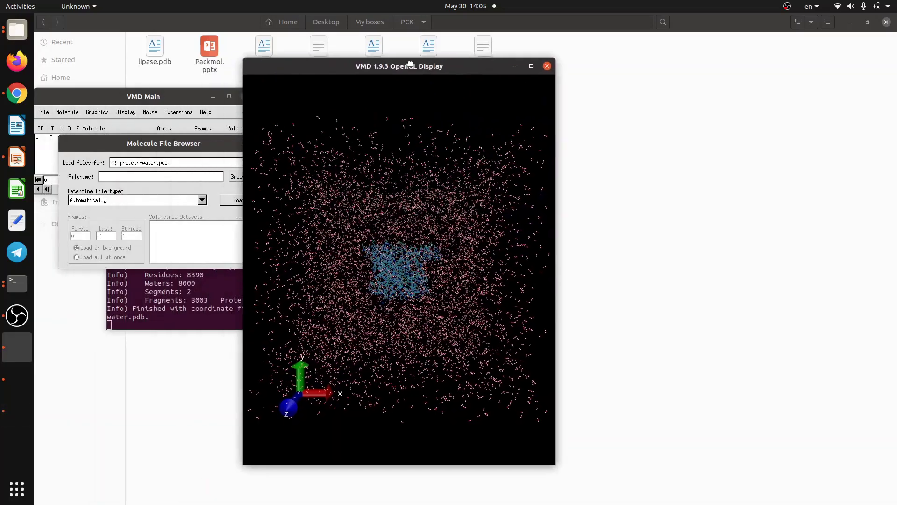
left_click(531, 66)
left_click_drag(535, 114, 412, 316)
scroll(559, 353, "down", 5)
scroll(463, 318, "up", 6)
scroll(448, 328, "down", 5)
scroll(500, 307, "up", 5)
scroll(514, 306, "down", 4)
left_click_drag(461, 290, 390, 371)
left_click_drag(459, 328, 437, 320)
scroll(481, 327, "up", 6)
scroll(495, 321, "down", 6)
left_click_drag(509, 301, 444, 259)
left_click_drag(582, 228, 474, 316)
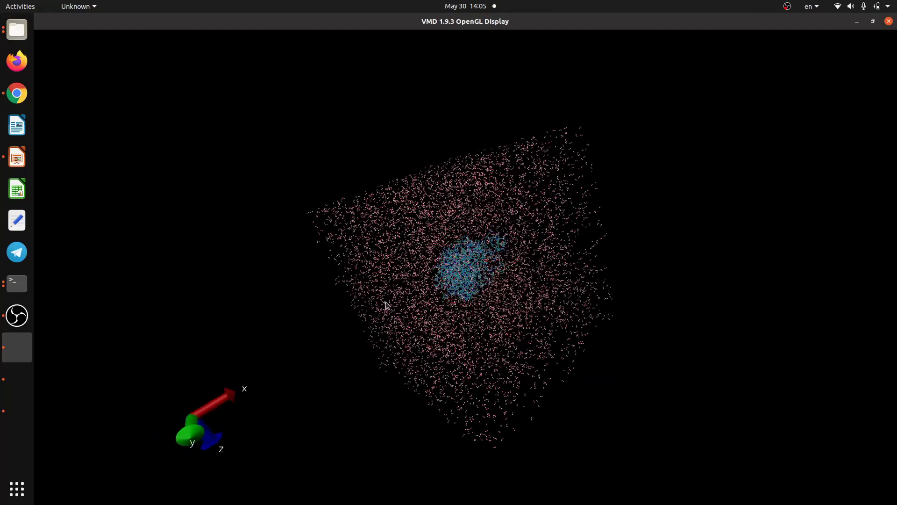
Step: Close VMD and confirm quitting it
left_click(15, 353)
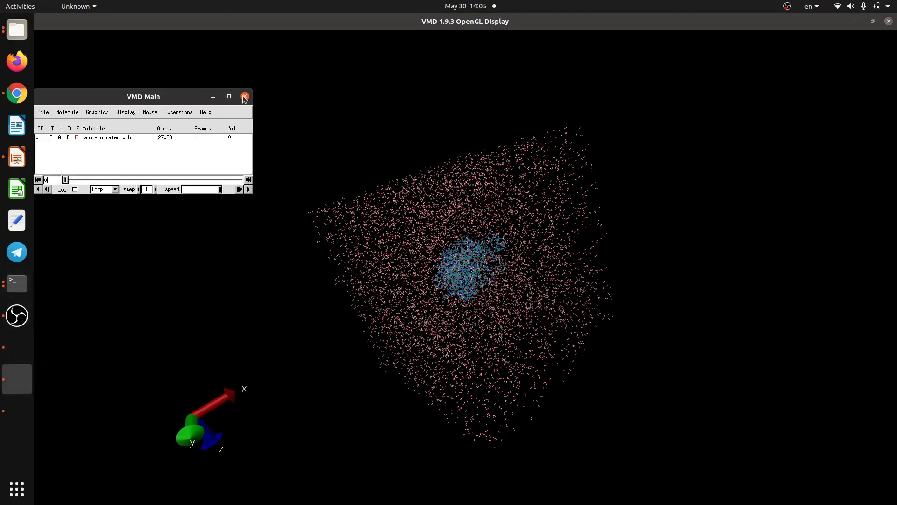
left_click(245, 98)
left_click(216, 93)
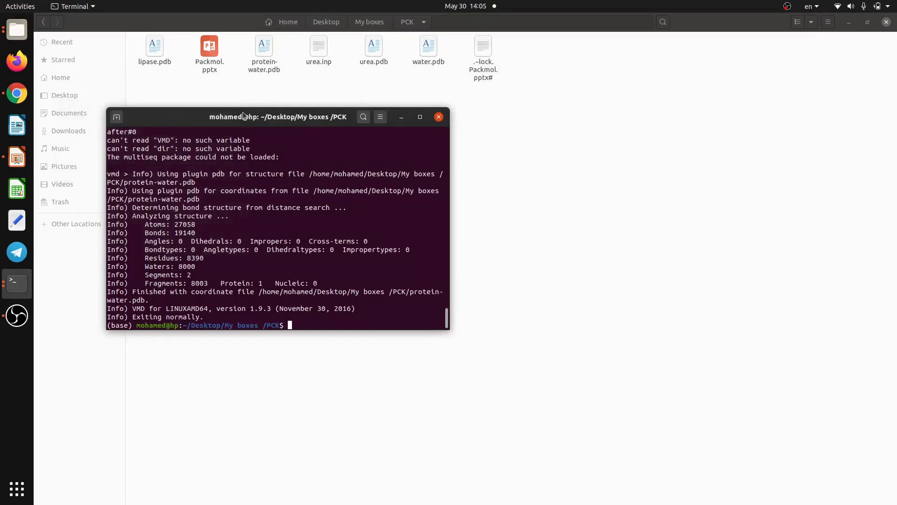
Step: Review the terminal output back to the start of the Packmol run and close the terminal
left_click_drag(243, 111, 306, 161)
scroll(420, 258, "up", 2)
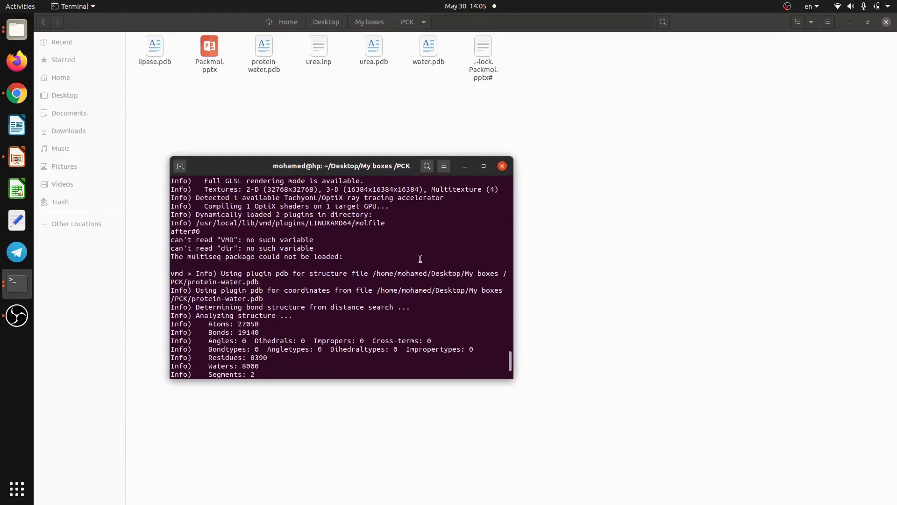
scroll(452, 292, "up", 7)
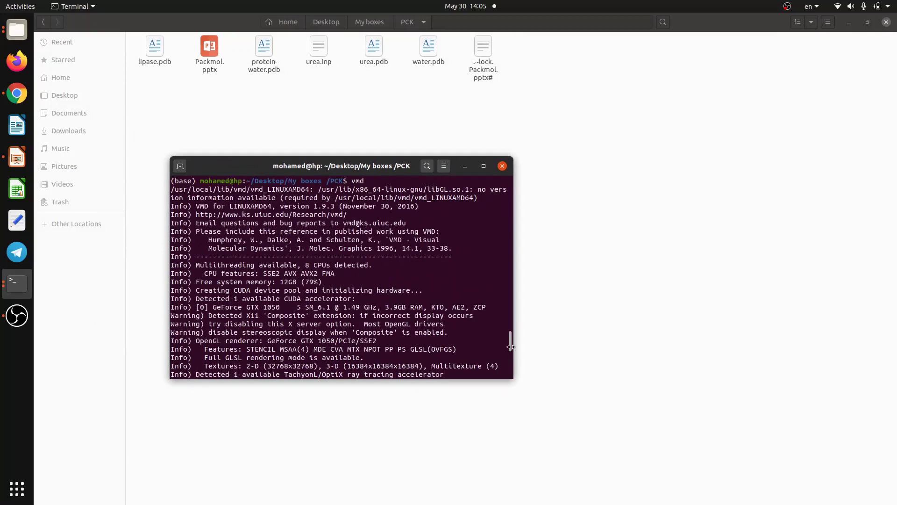
left_click_drag(511, 349, 492, 198)
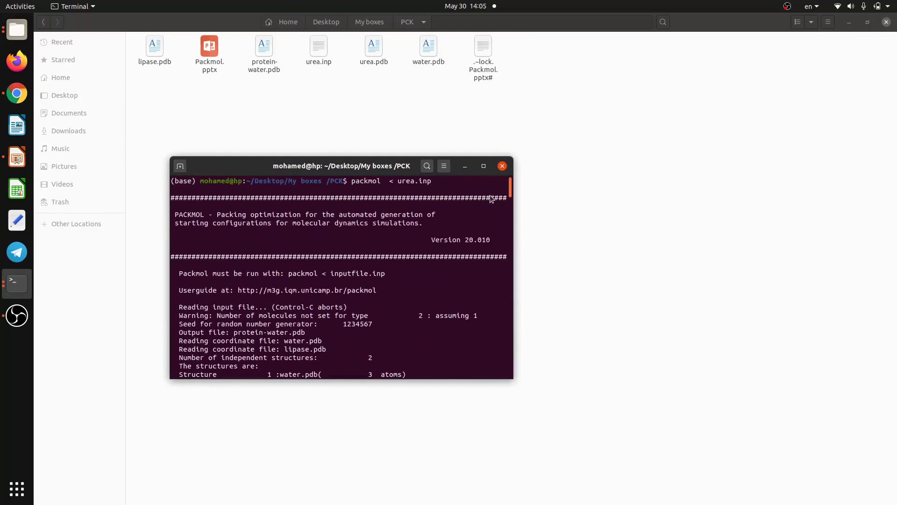
left_click(502, 166)
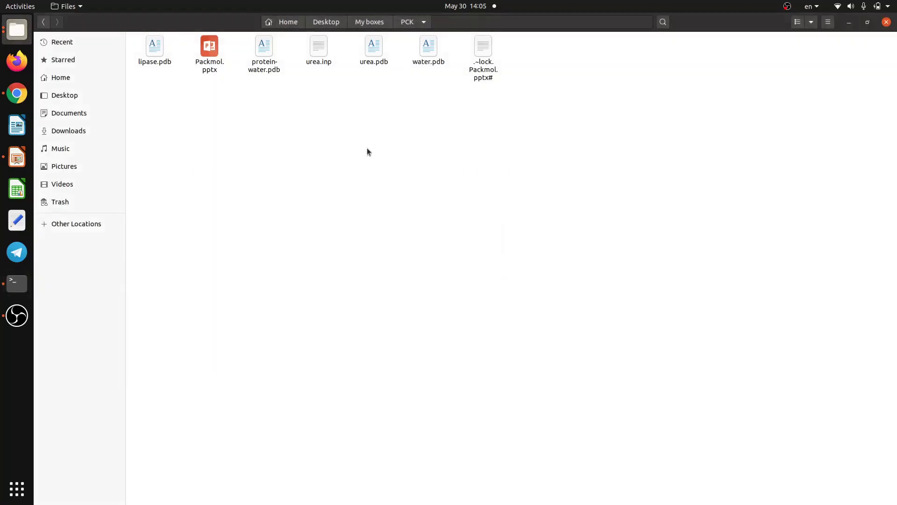
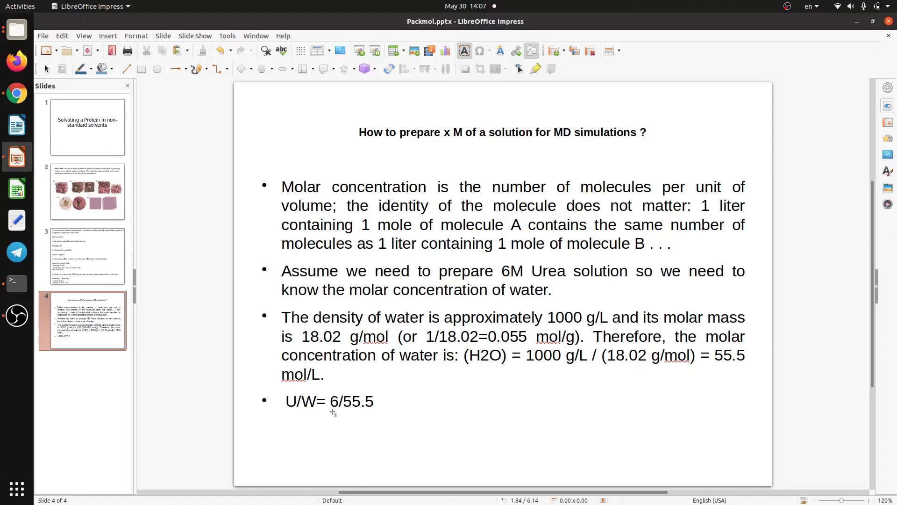
Step: Open urea.pdb from the PCK folder to inspect its atom records, and close it again
left_click(17, 29)
left_click_drag(165, 139, 270, 102)
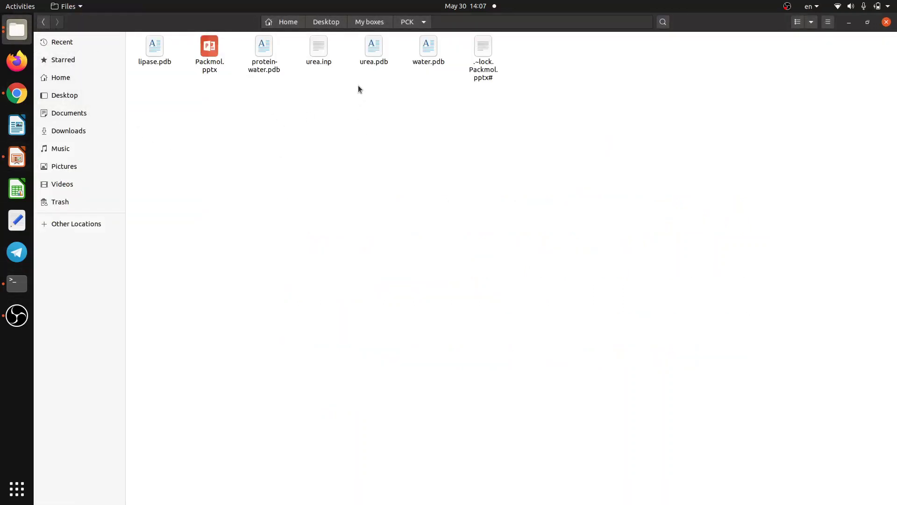
left_click(369, 63)
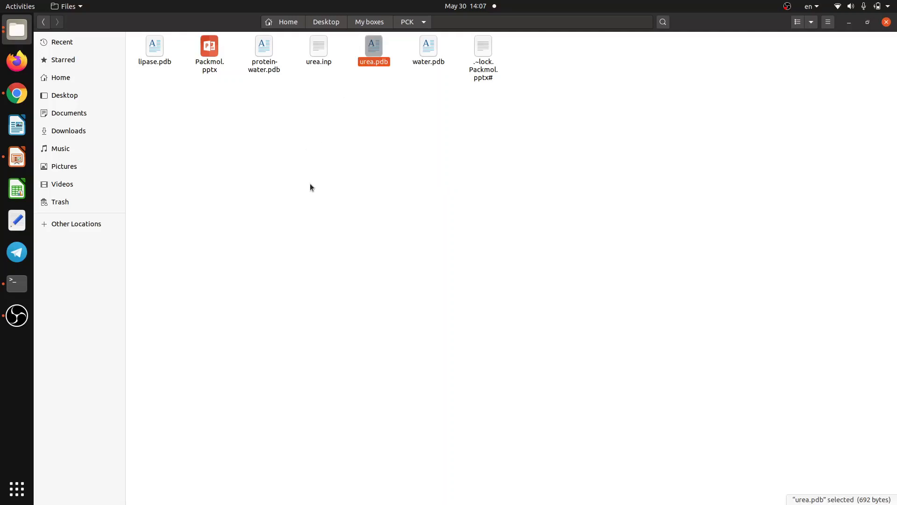
key("Return")
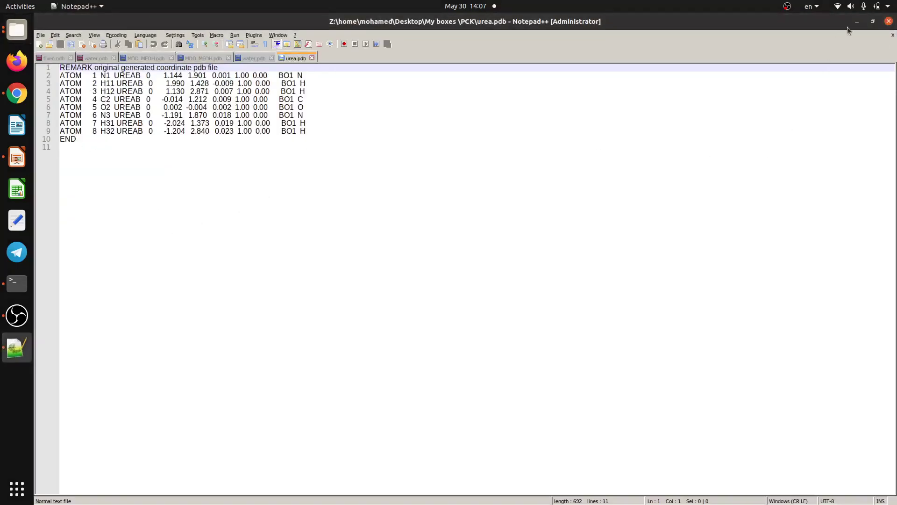
left_click(889, 21)
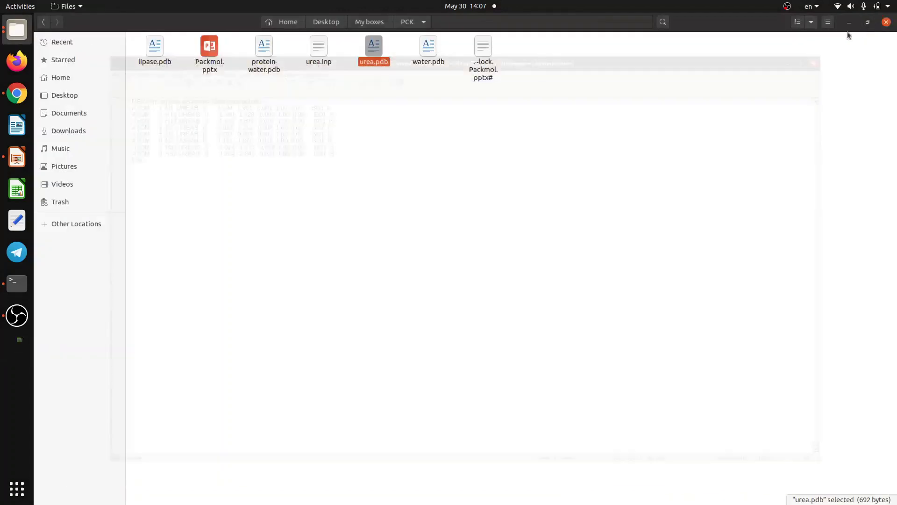
left_click(267, 207)
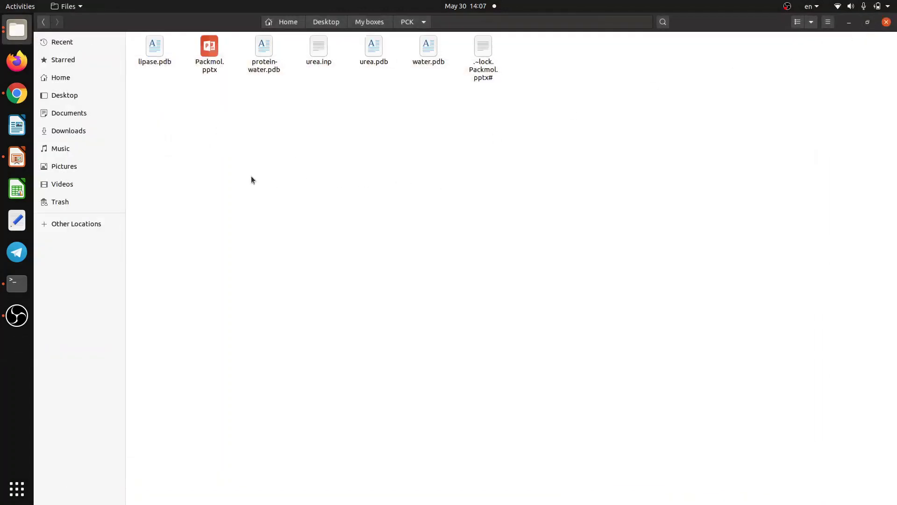
Step: Open urea.inp and change the output file name to protein-6M.pdb
double_click(319, 47)
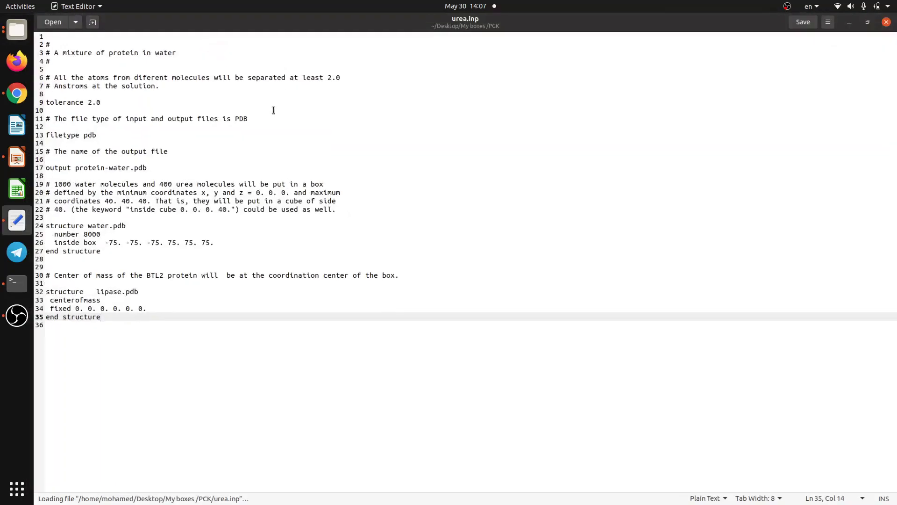
left_click(94, 103)
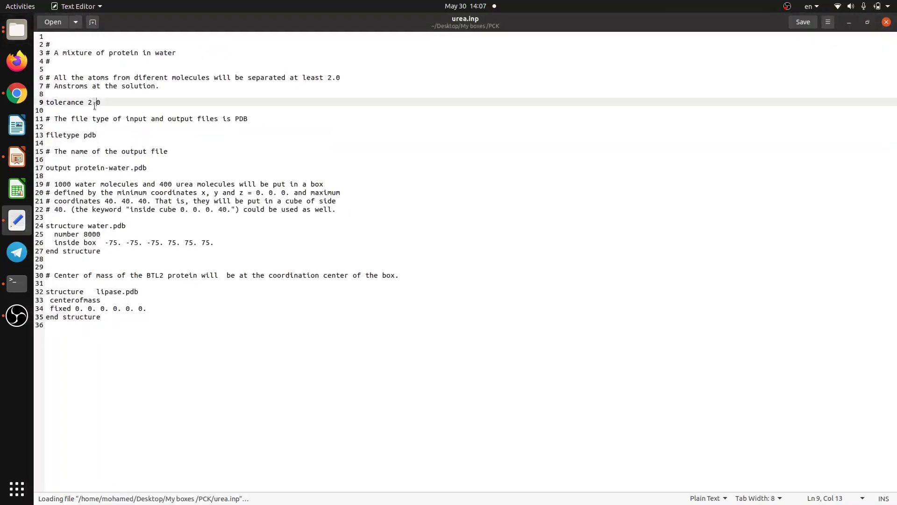
left_click(104, 168)
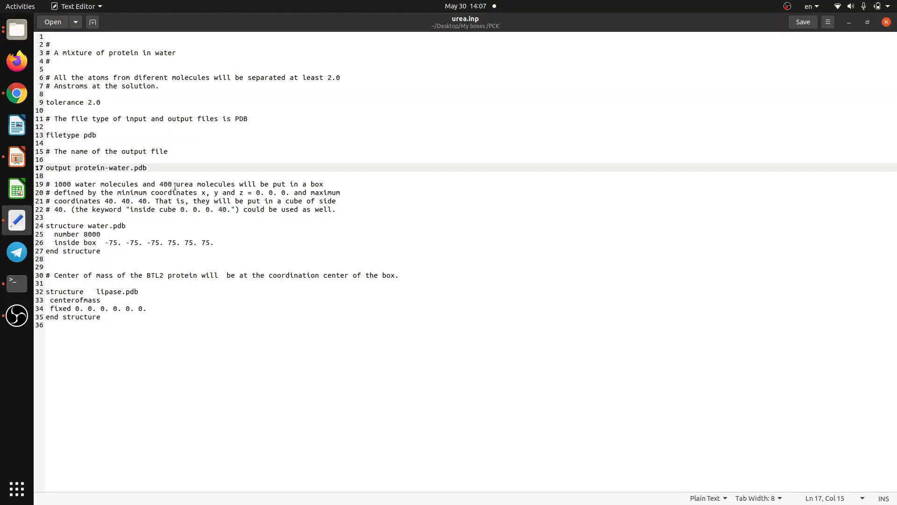
key("Right")
key("Right")
key("Right")
key("Right")
key("BackSpace")
key("BackSpace")
key("BackSpace")
key("BackSpace")
key("BackSpace")
type("6")
key("BackSpace")
key("Tab")
type("M")
key("BackSpace")
key("BackSpace")
type("M")
Step: Set the number of water.pdb molecules to 10000 and check the U/W ratio on the molar concentration slide of Packmol.pptx
key("Down")
key("Down")
key("Down")
key("Down")
key("Down")
key("Down")
key("Down")
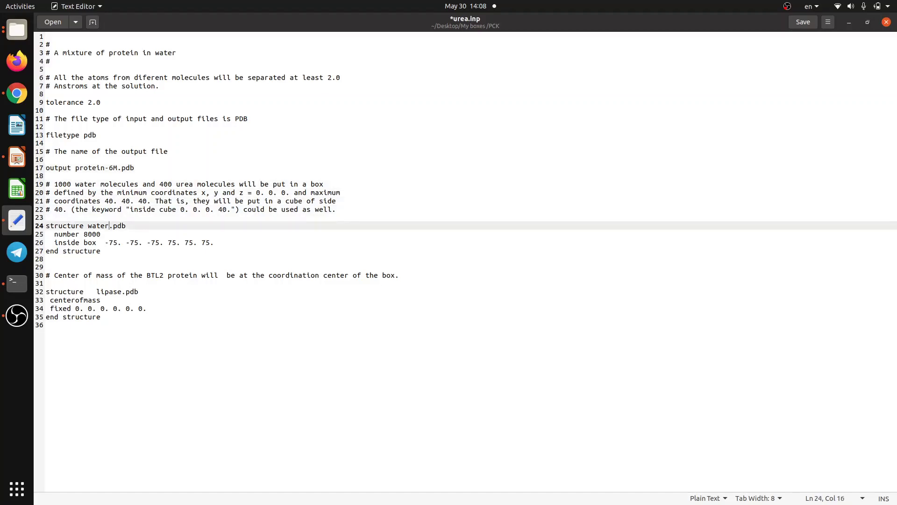
key("Down")
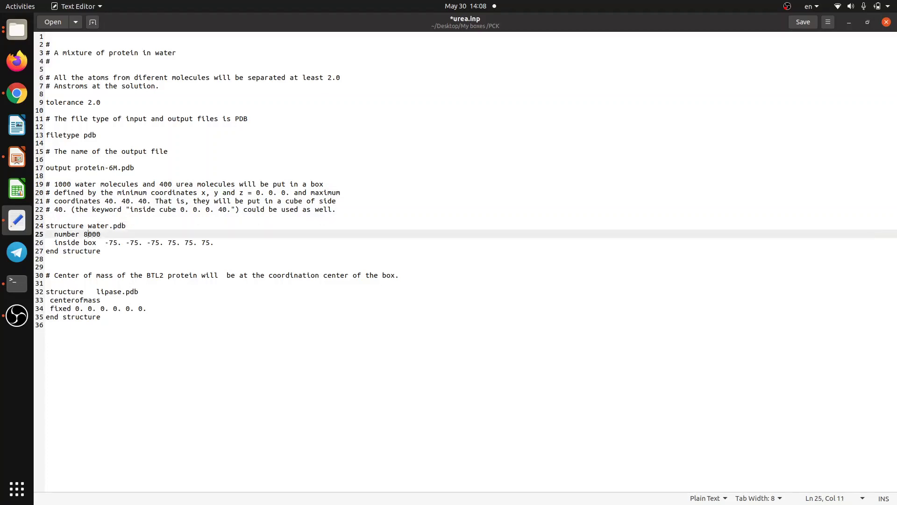
key("BackSpace")
type("10")
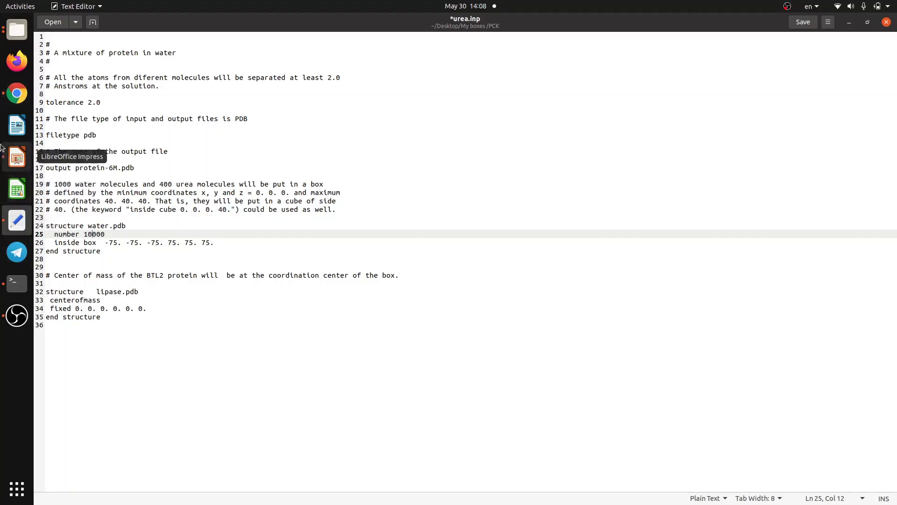
left_click(14, 154)
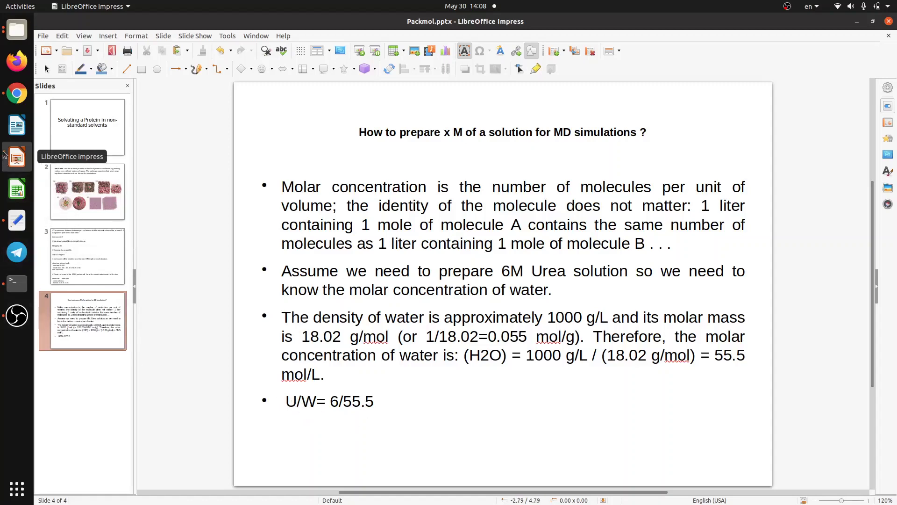
left_click(17, 219)
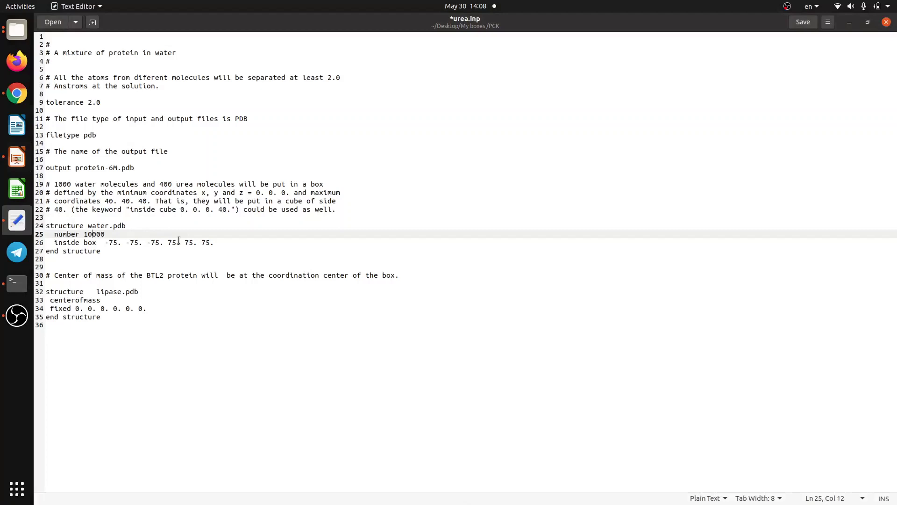
Step: Duplicate the whole water.pdb structure block directly below the original, separated by a blank line
left_click_drag(102, 251, 45, 229)
key("ctrl+c")
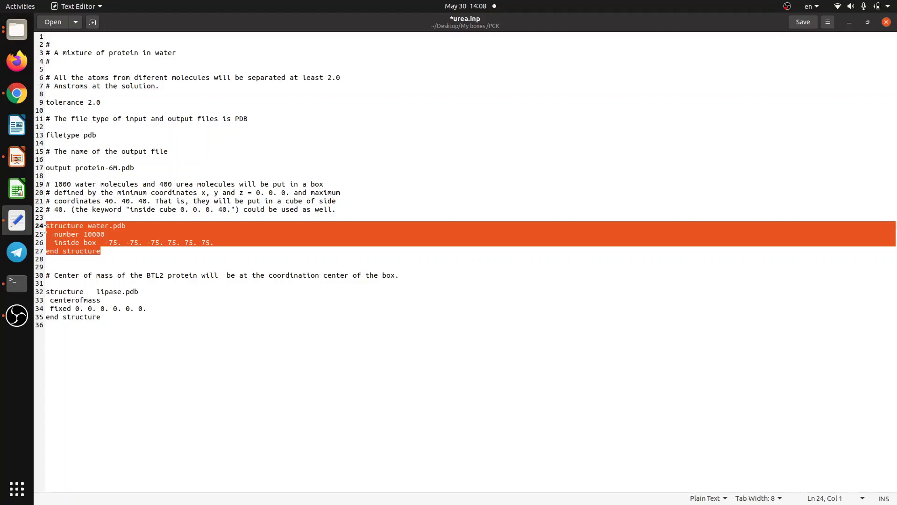
left_click(110, 258)
key("Return")
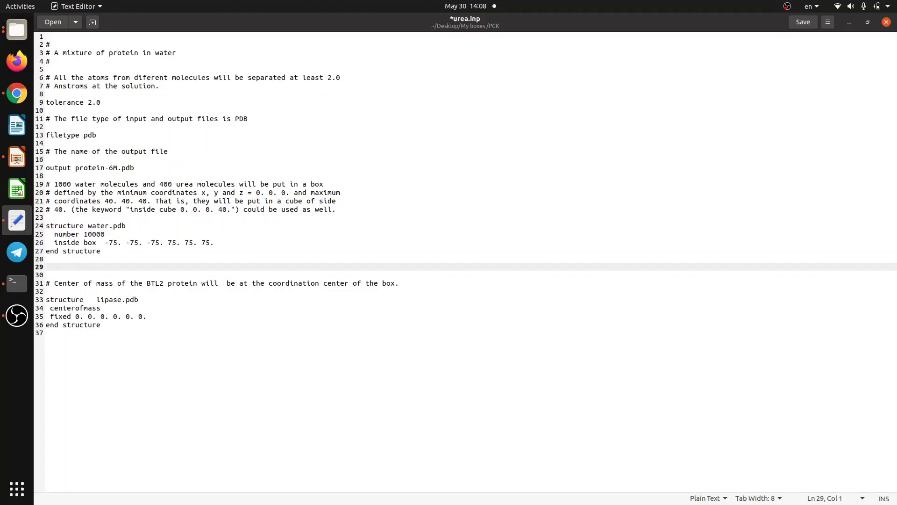
key("ctrl+v")
Step: Change the structure file in the duplicated block to urea.pdb
left_click(109, 267)
key("Delete")
key("Delete")
key("Delete")
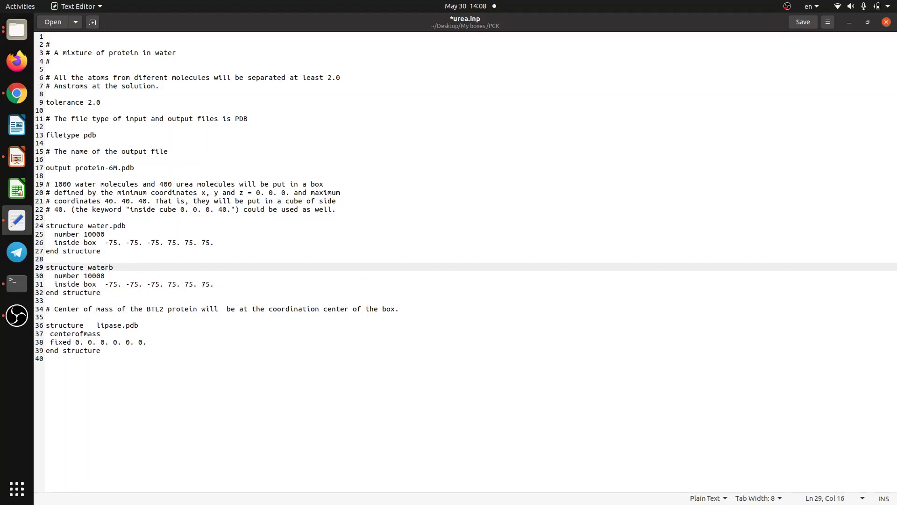
key("ctrl+z")
key("Delete")
key("ctrl+z")
key("BackSpace")
key("BackSpace")
key("BackSpace")
key("BackSpace")
key("BackSpace")
type("U")
key("BackSpace")
type("urea")
Step: Set the number of urea.pdb molecules to 5000, save urea.inp and close the text editor
left_click(103, 276)
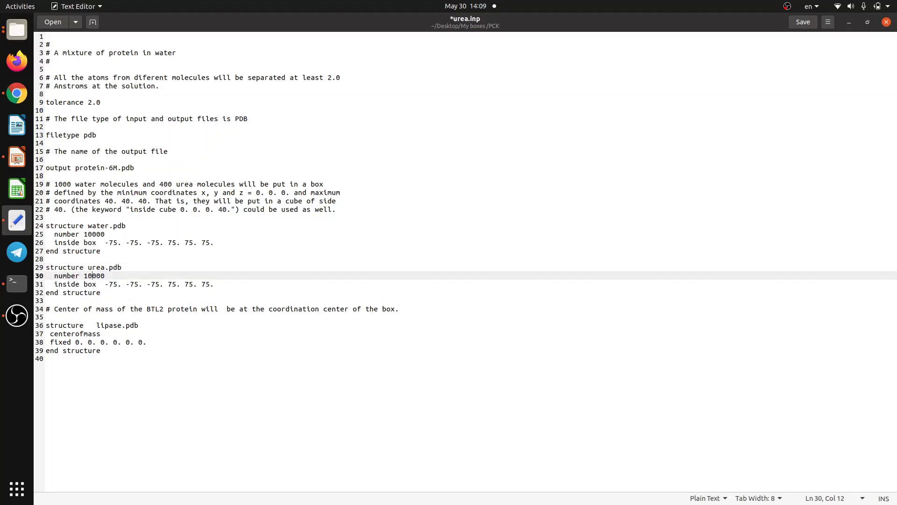
key("BackSpace")
key("BackSpace")
type("5")
key("Down")
key("Down")
key("Down")
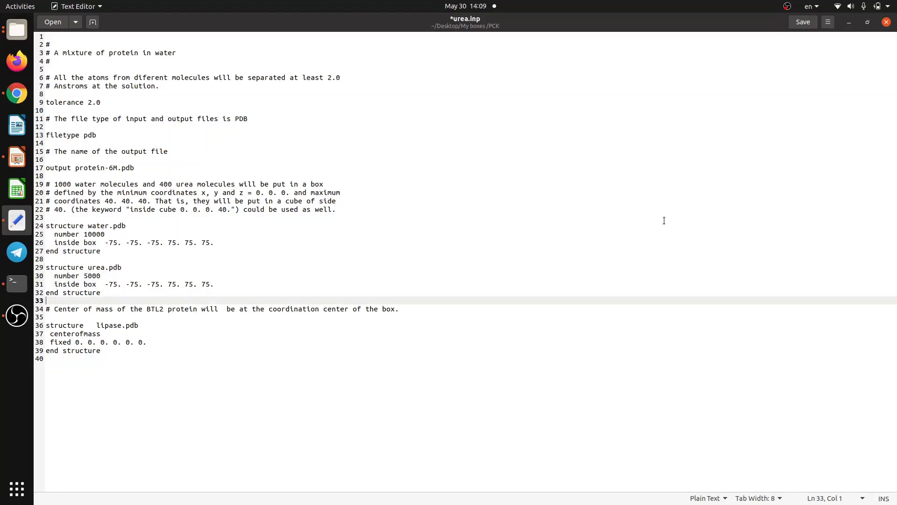
left_click(800, 23)
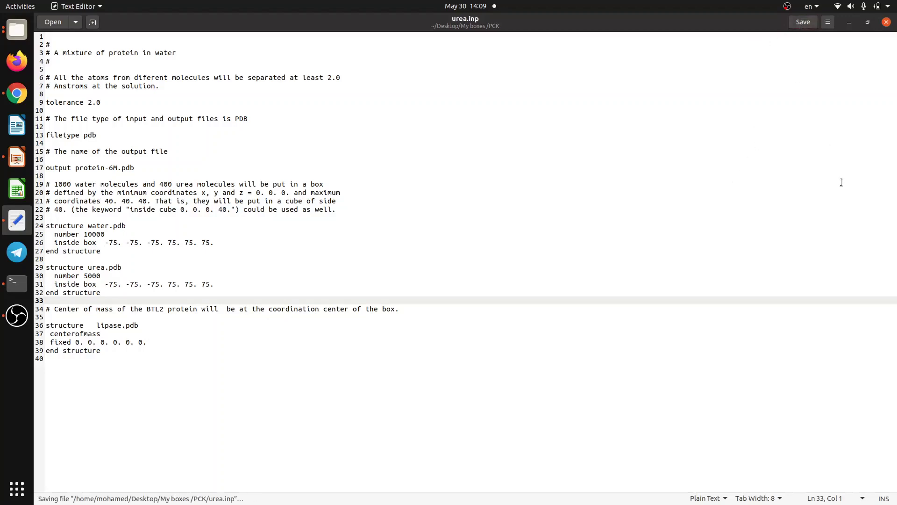
left_click(887, 22)
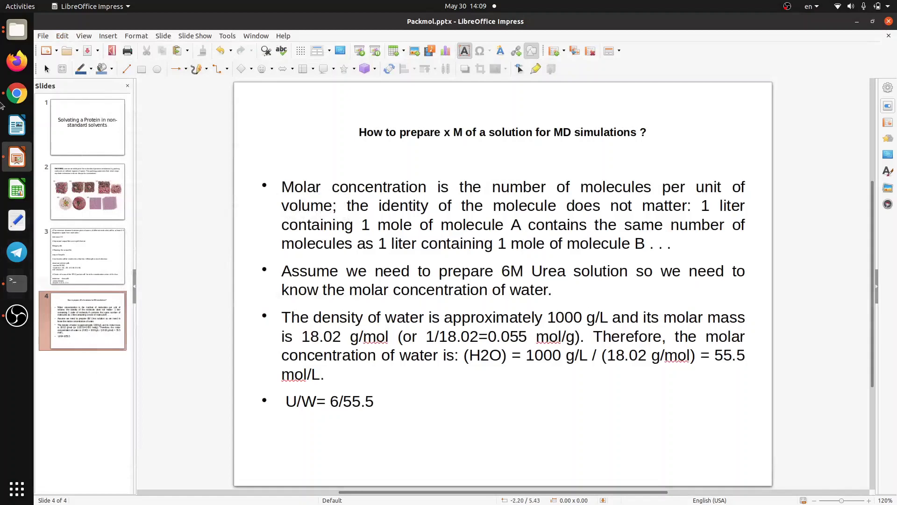
Step: Open a terminal in the PCK folder and run packmol < urea.inp
left_click(5, 160)
left_click(17, 283)
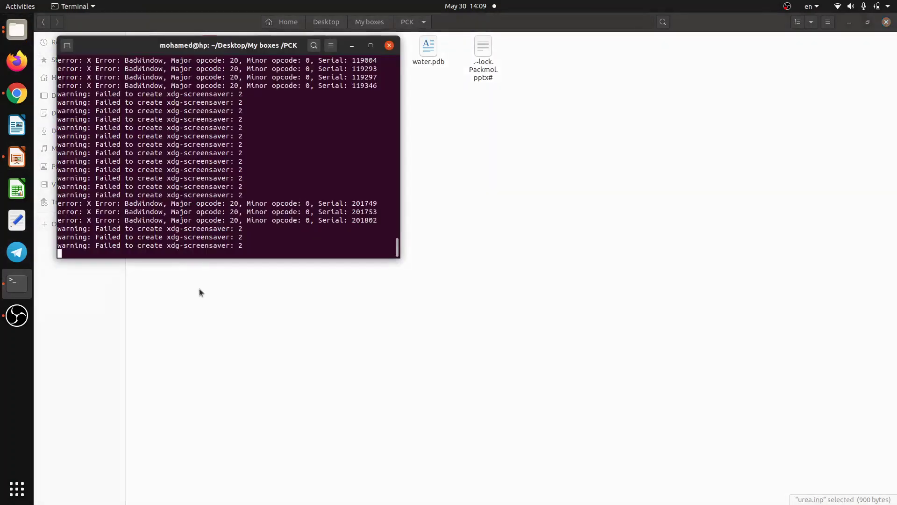
scroll(341, 227, "up", 3)
scroll(340, 227, "up", 2)
left_click(285, 275)
right_click(368, 179)
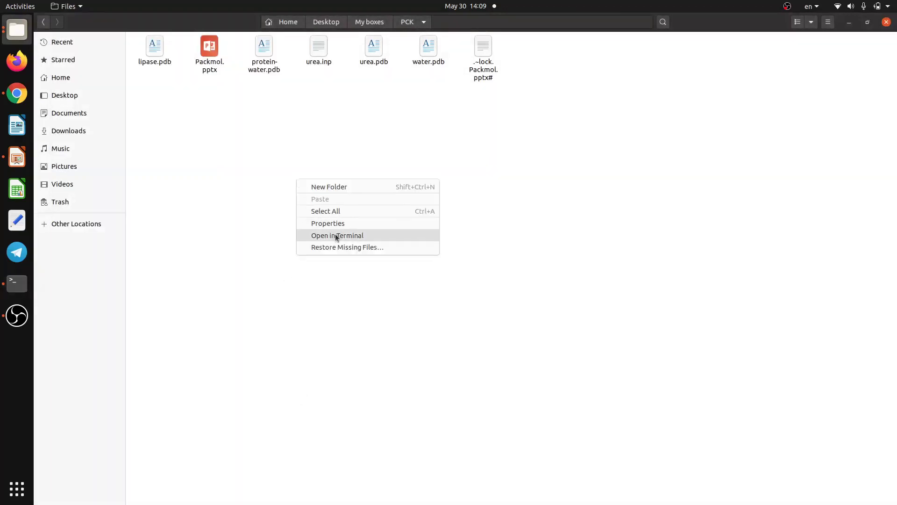
left_click(337, 236)
type("packmol < urea.")
type("inp")
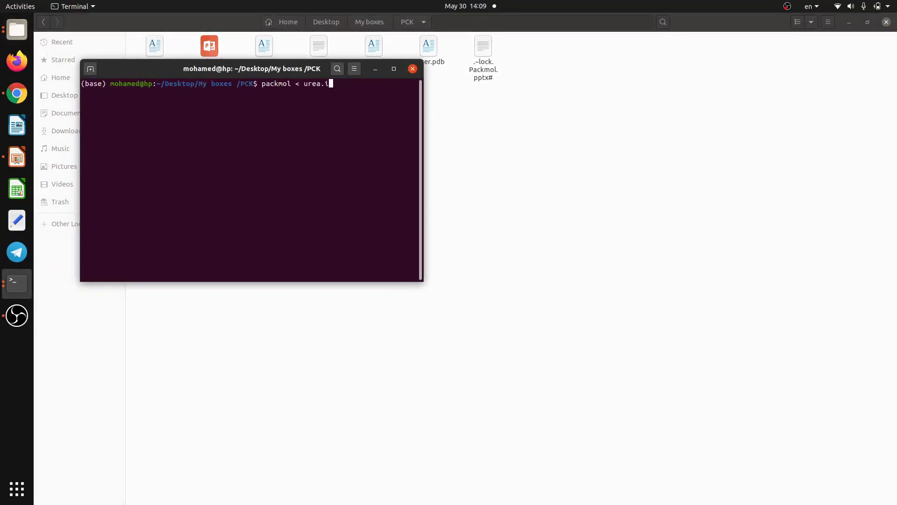
key("Return")
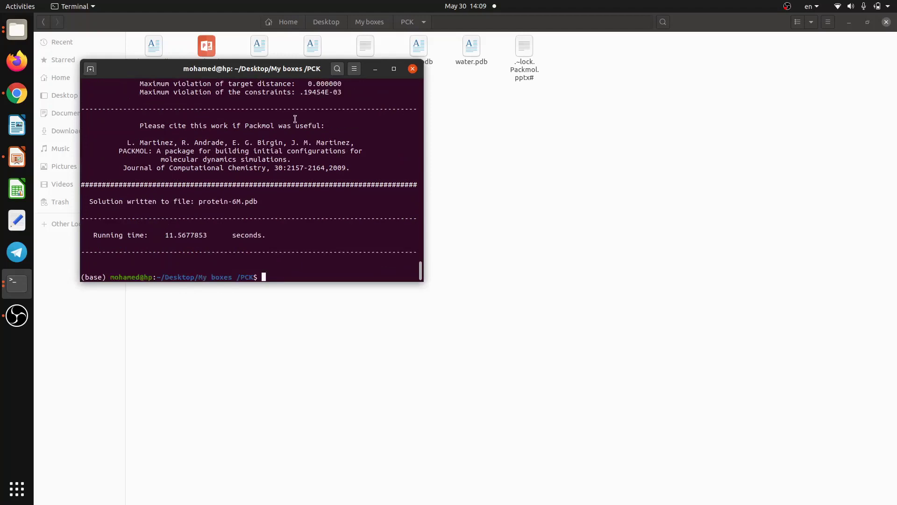
Step: Launch VMD from the terminal and load protein-6M.pdb as a new molecule
left_click_drag(217, 74, 318, 139)
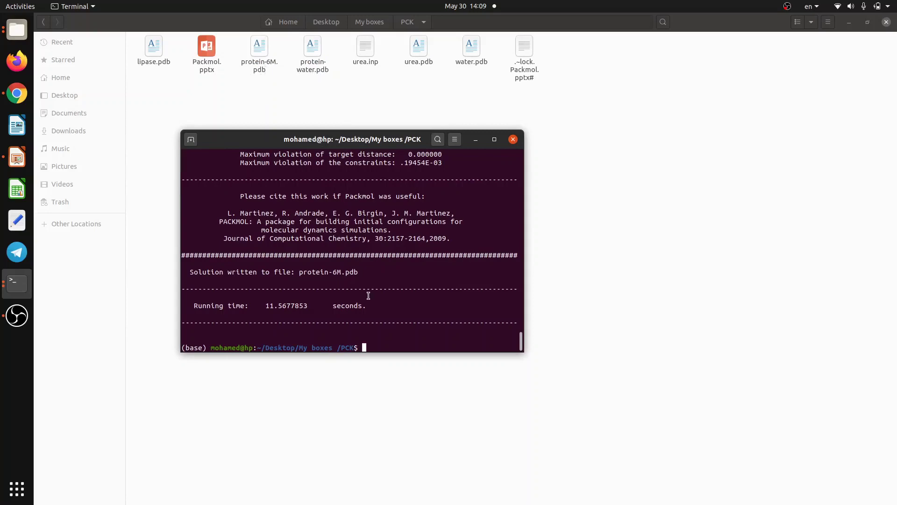
type("vmd")
key("Return")
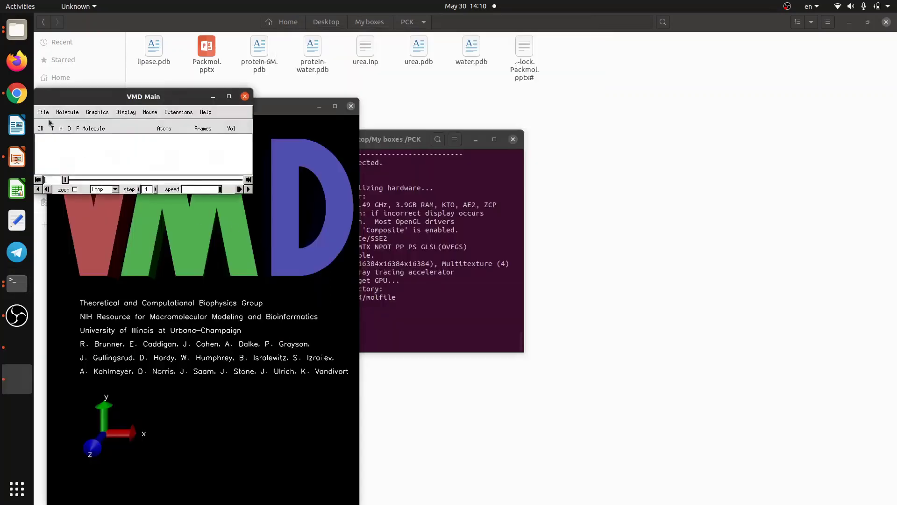
left_click(42, 112)
left_click(54, 123)
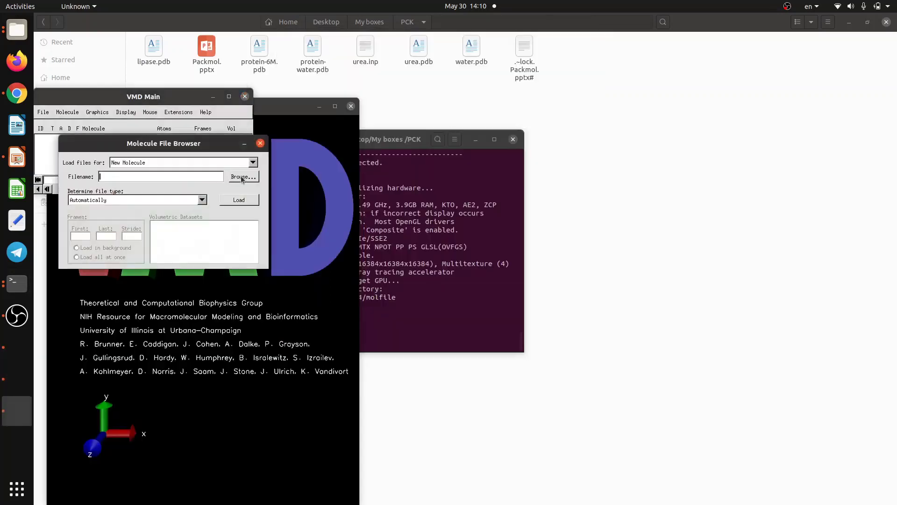
left_click(243, 176)
double_click(192, 156)
left_click(240, 201)
left_click_drag(219, 327, 215, 409)
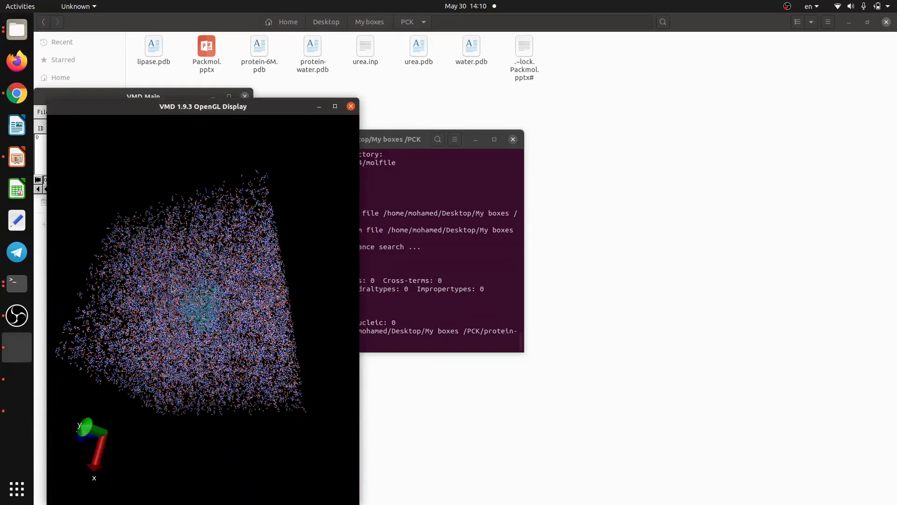
left_click_drag(282, 107, 534, 77)
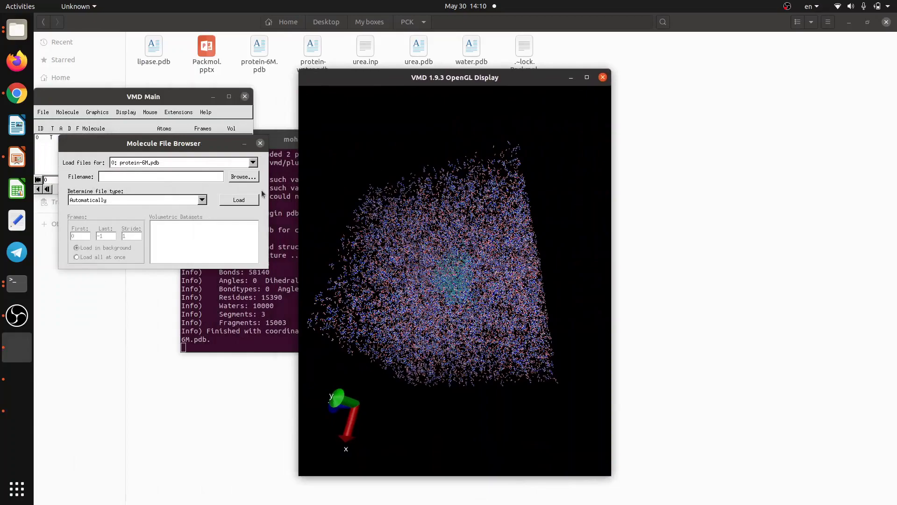
left_click_drag(505, 285, 98, 206)
Step: Restrict the first graphical representation of protein-6M.pdb to protein and draw it as NewCartoon
left_click(97, 112)
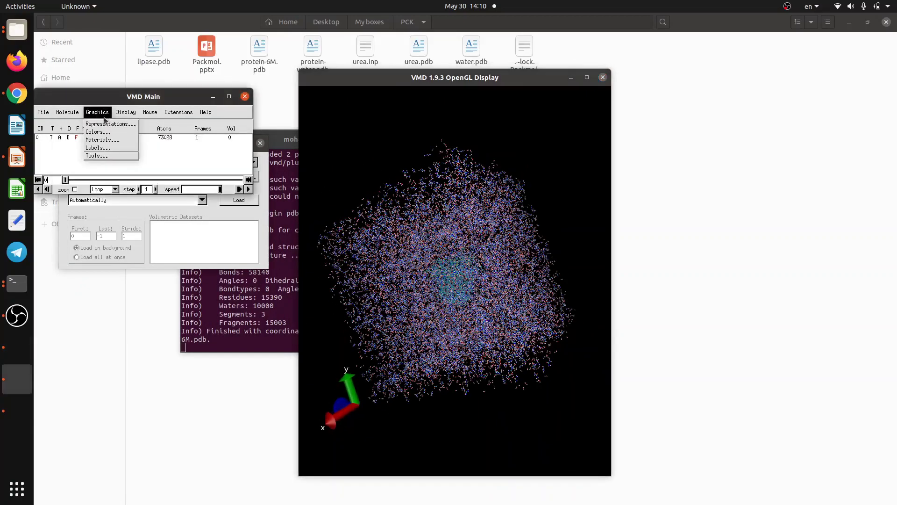
left_click(105, 121)
left_click_drag(204, 322, 188, 323)
type("prote")
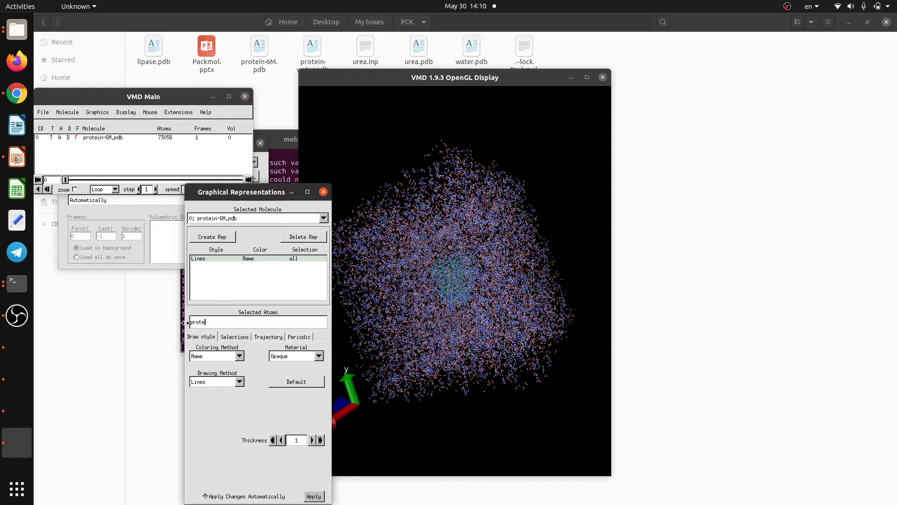
key("Return")
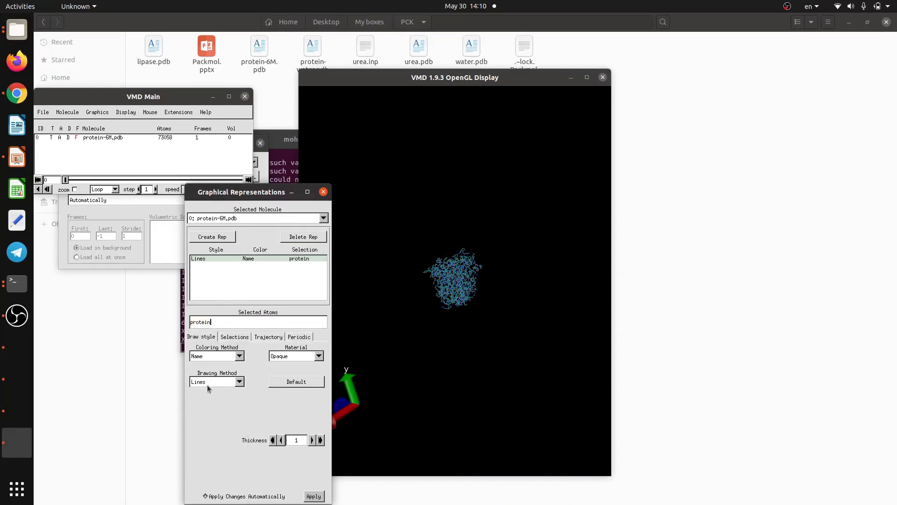
left_click(210, 381)
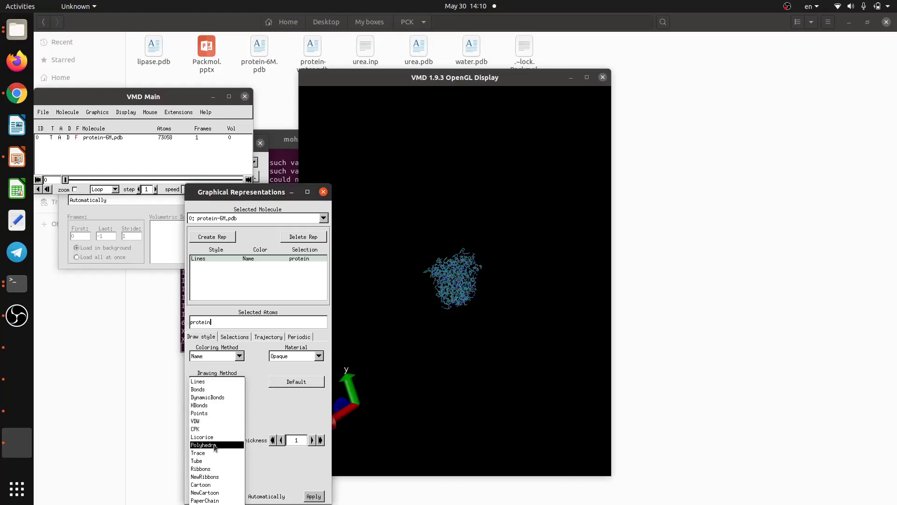
left_click(215, 493)
Step: Create a second representation for the solvent selection and draw it as QuickSurf
left_click(213, 240)
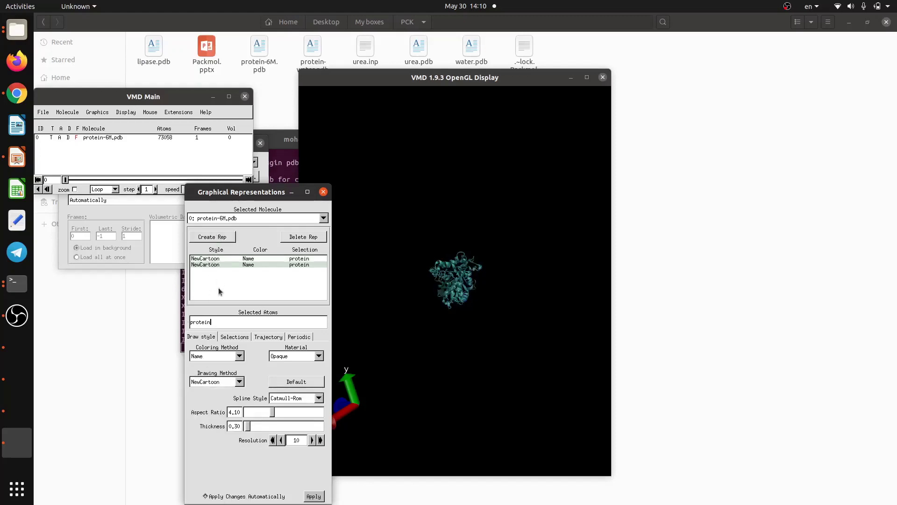
key("BackSpace")
key("BackSpace")
key("BackSpace")
key("BackSpace")
key("BackSpace")
key("BackSpace")
key("BackSpace")
type("solvent")
key("Return")
left_click(221, 382)
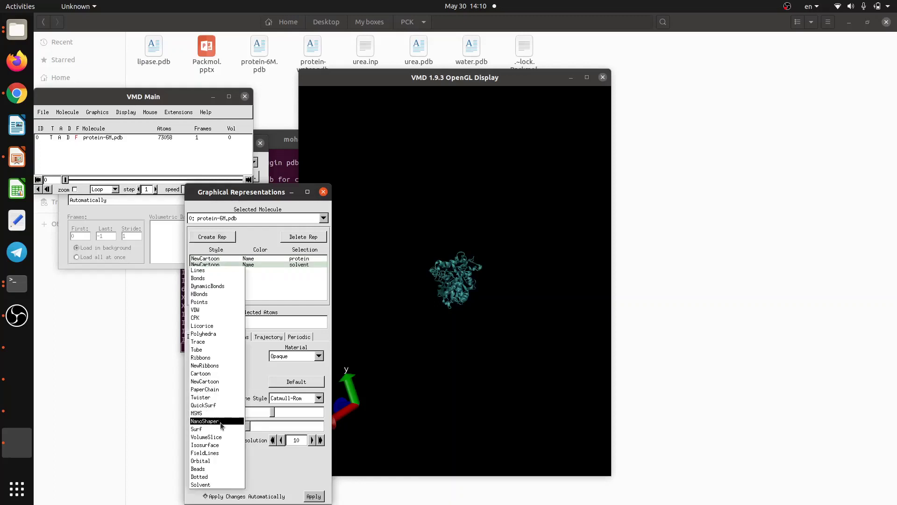
left_click(212, 406)
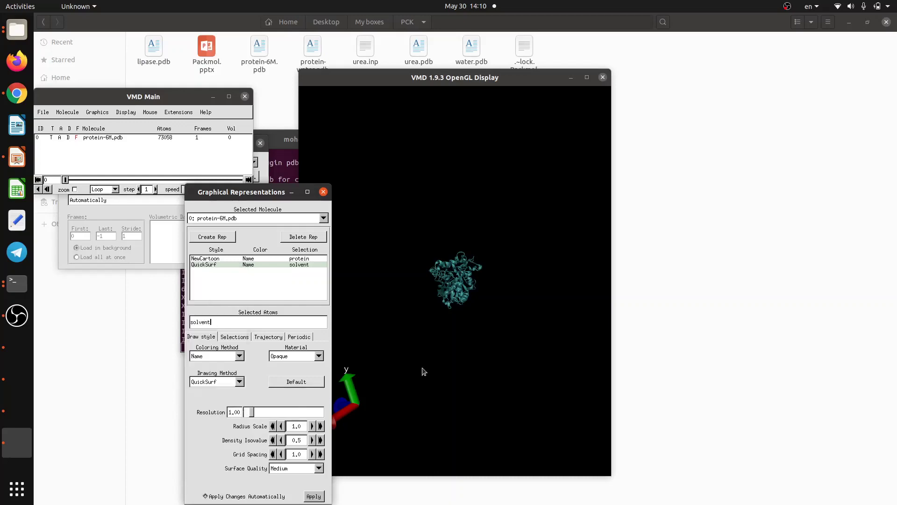
left_click_drag(475, 344, 402, 384)
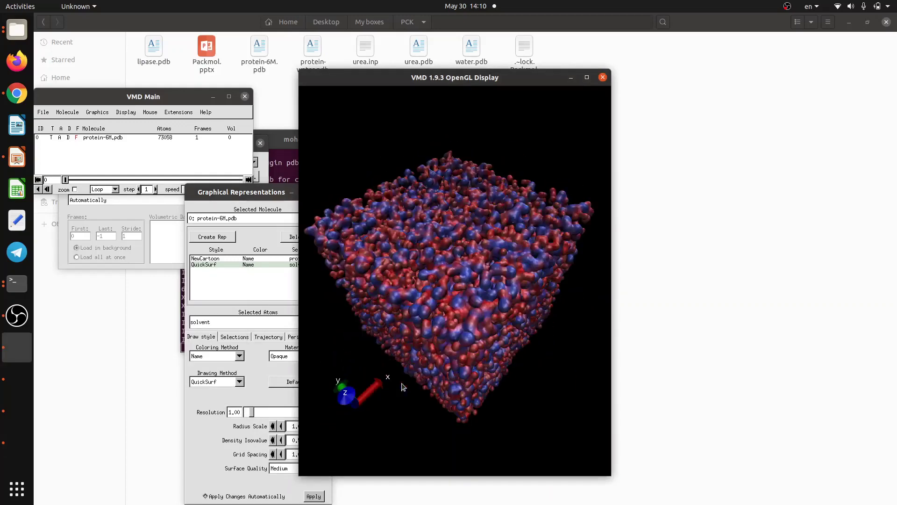
left_click_drag(467, 309, 390, 370)
Step: Set the material of the QuickSurf solvent representation to Transparent and inspect the protein inside the box
left_click(230, 296)
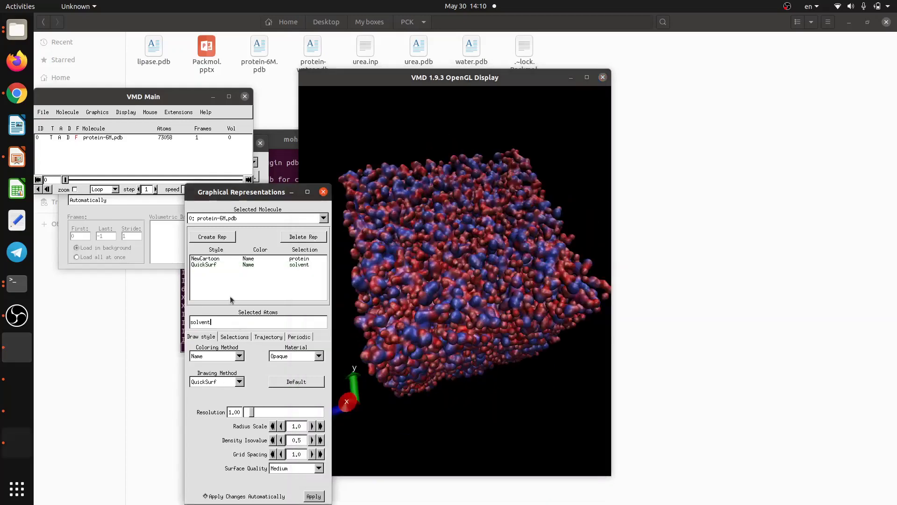
left_click(297, 358)
left_click(297, 363)
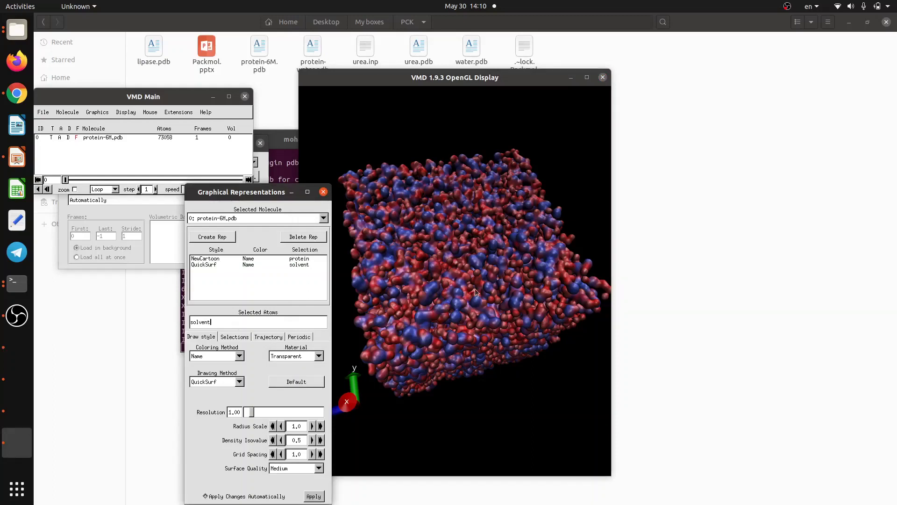
left_click_drag(455, 299, 489, 310)
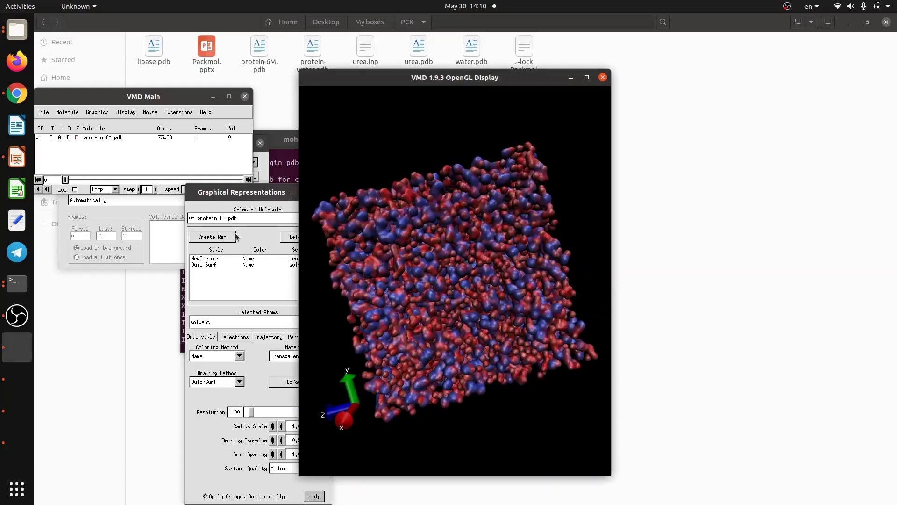
left_click_drag(218, 197, 157, 172)
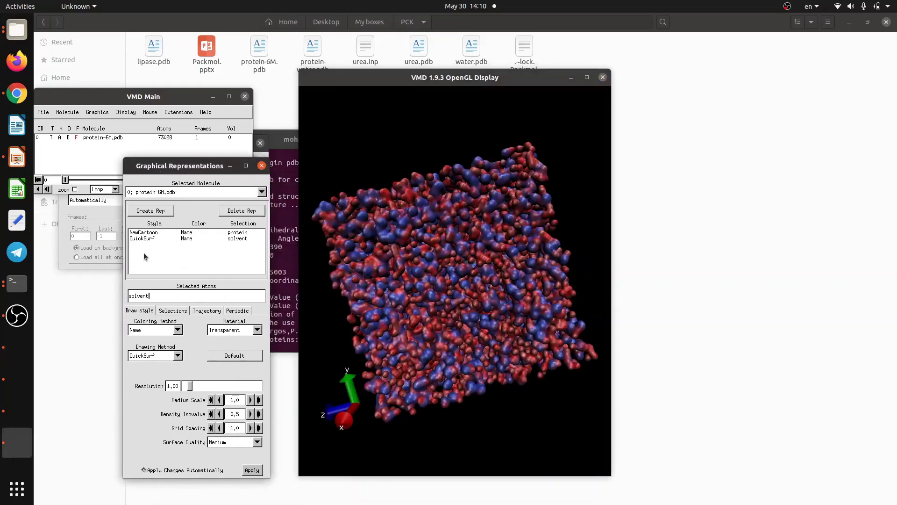
left_click(210, 329)
left_click(219, 323)
left_click(150, 232)
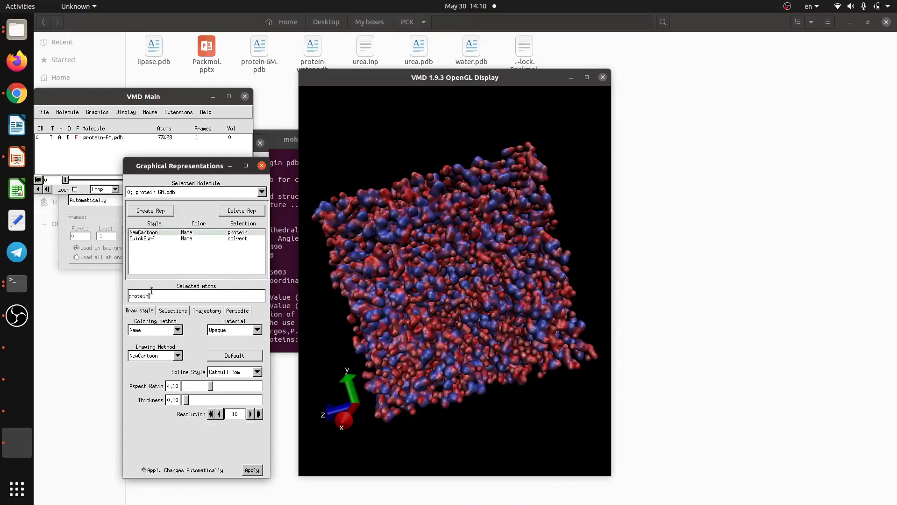
left_click(164, 239)
left_click(224, 333)
left_click(224, 337)
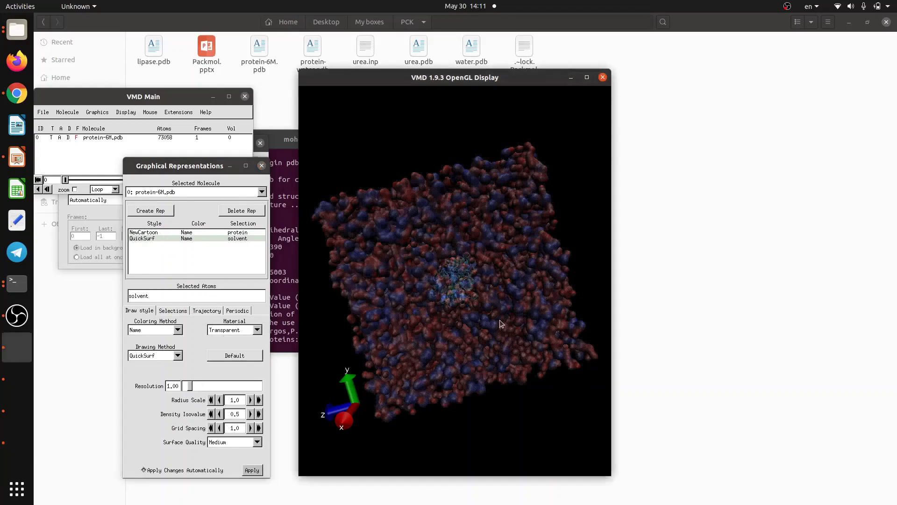
left_click_drag(494, 319, 434, 358)
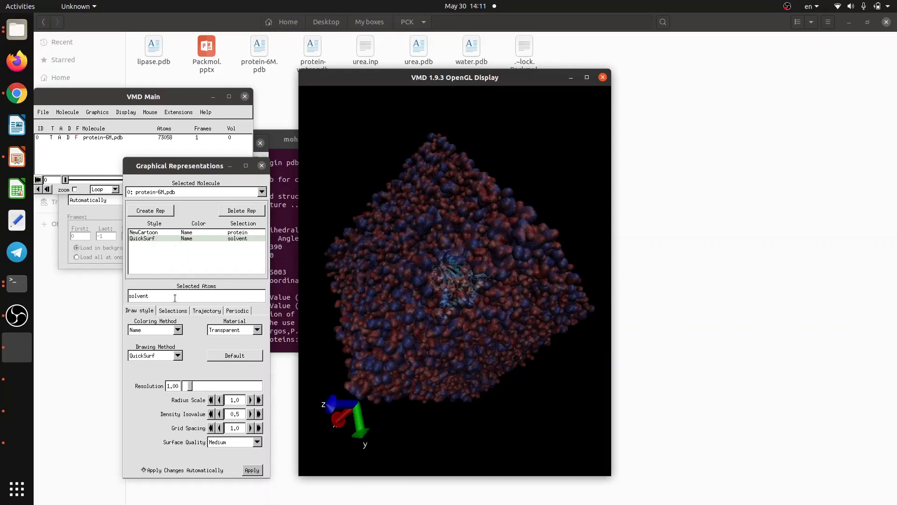
Step: Change the drawing method of the solvent representation to Licorice and inspect the solvated protein
left_click(157, 355)
left_click(149, 285)
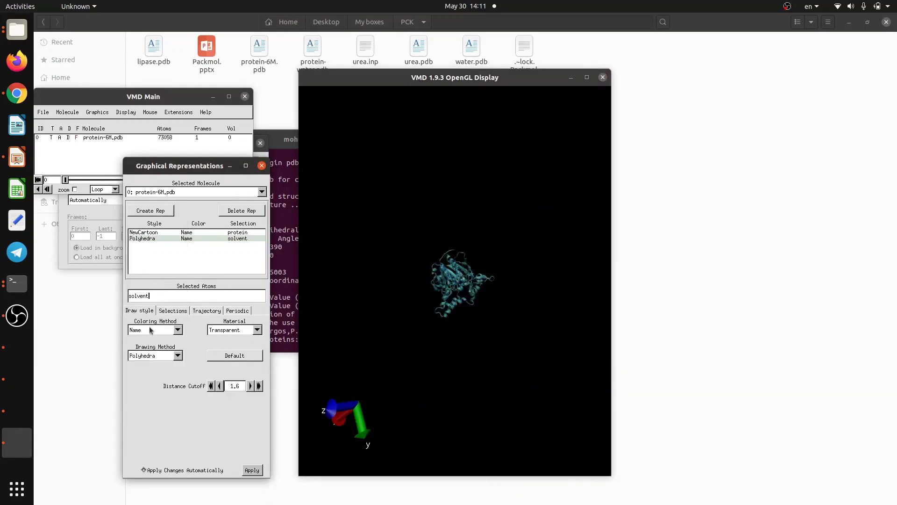
left_click(150, 353)
left_click(150, 347)
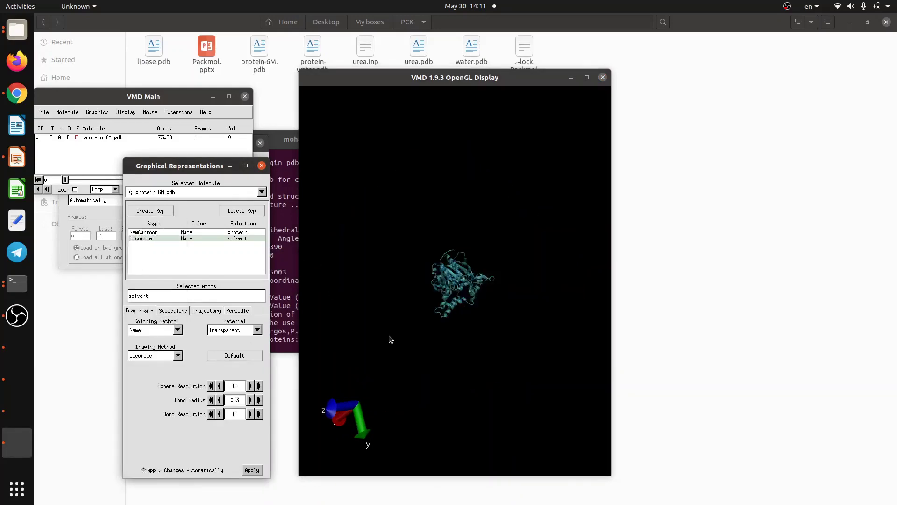
left_click_drag(470, 323, 492, 356)
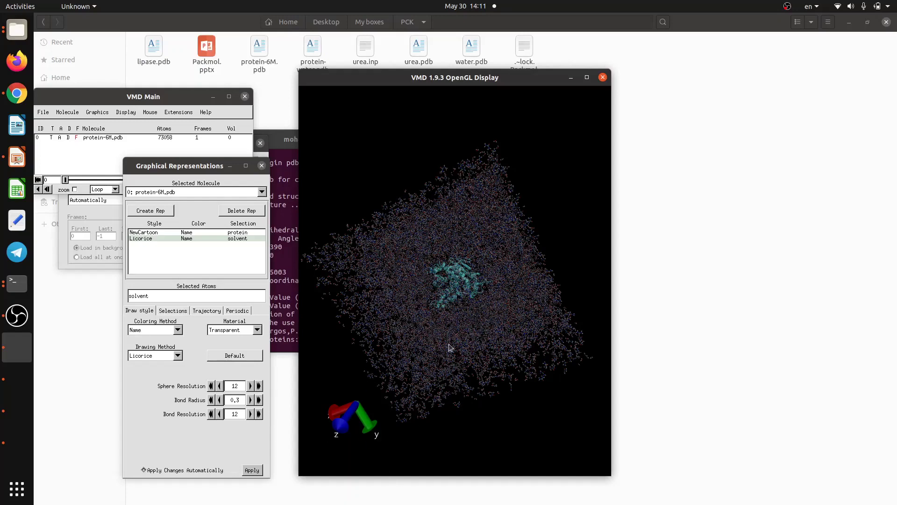
left_click_drag(461, 289, 461, 291)
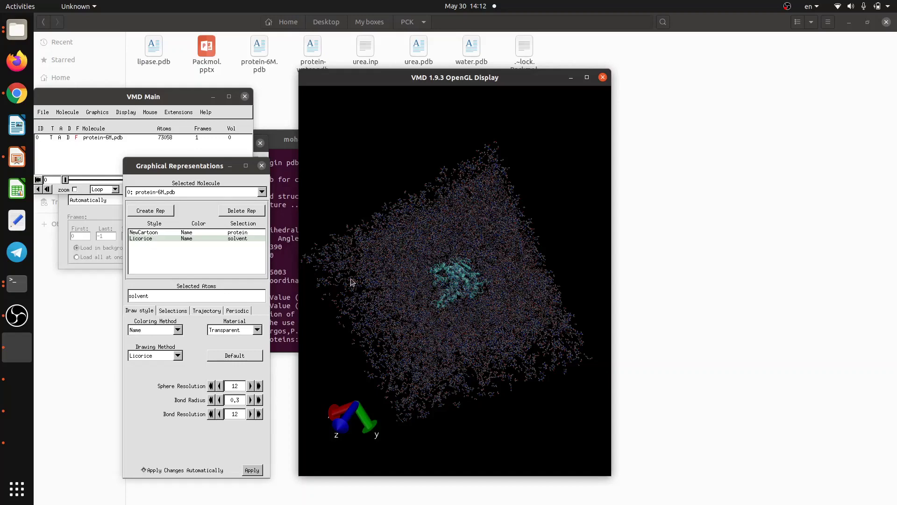
Step: Review VMD's structure analysis of protein-6M.pdb in the terminal, then close the terminal together with its running VMD session
left_click(284, 299)
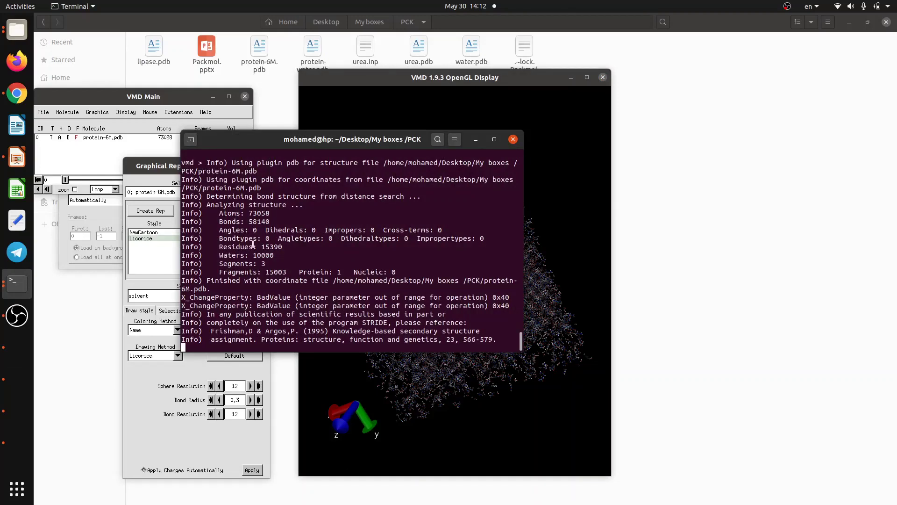
scroll(481, 209, "up", 3)
scroll(481, 209, "down", 3)
left_click(513, 139)
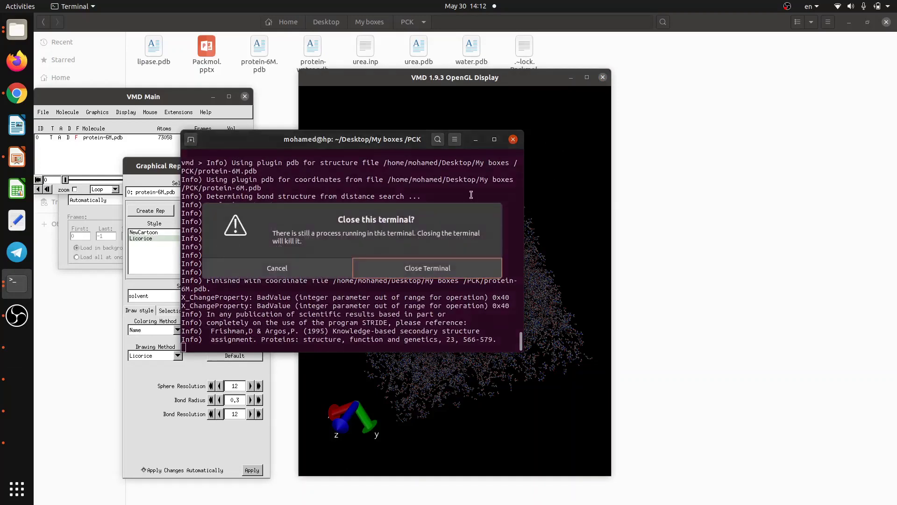
left_click(431, 270)
Step: Open a new terminal in the PCK folder, run packmol < urea.inp again and review the packing output
right_click(336, 238)
left_click(372, 294)
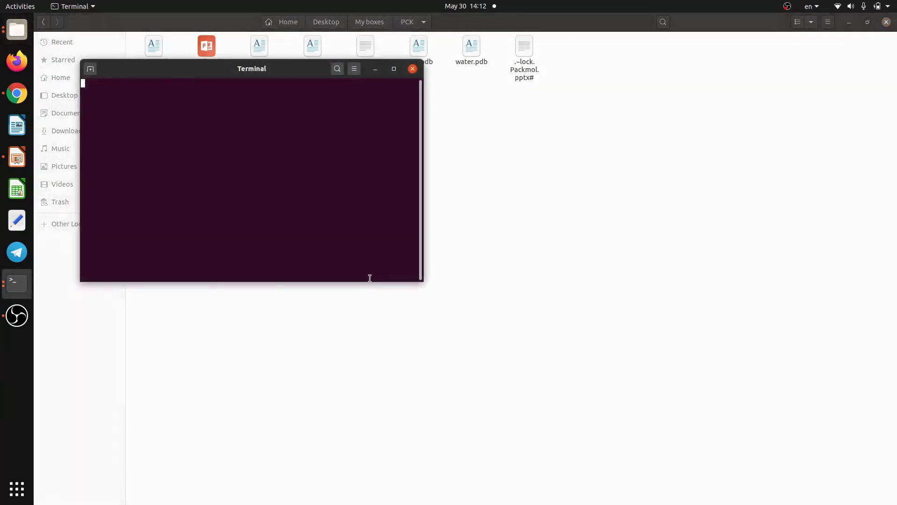
type("packmol  ")
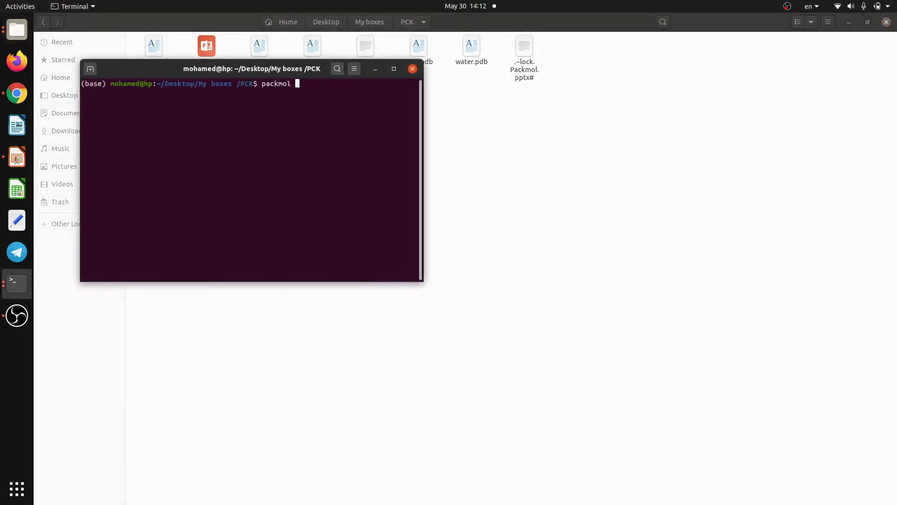
type("< urea.inp")
key("Return")
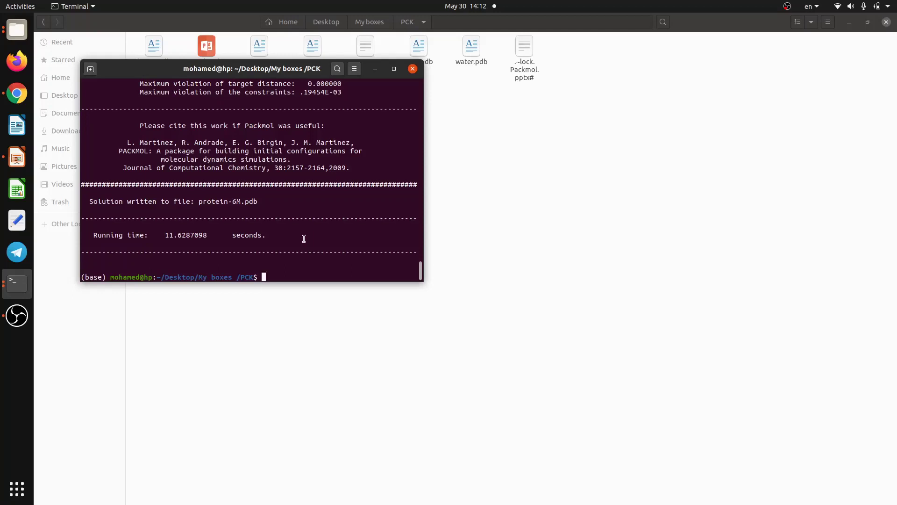
scroll(281, 155, "up", 3)
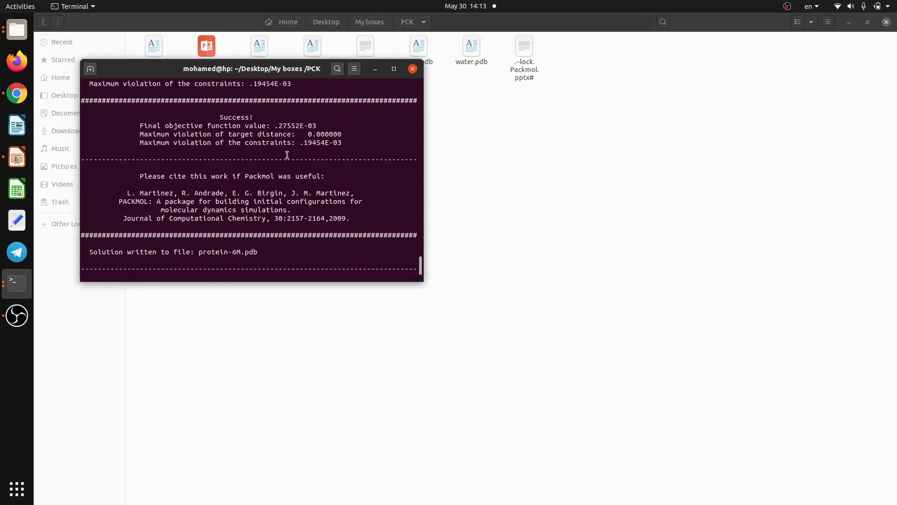
scroll(287, 154, "up", 3)
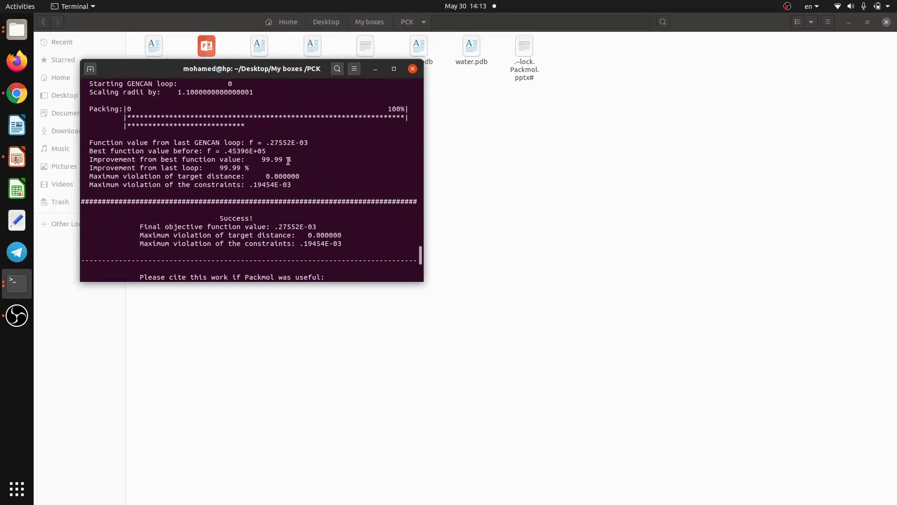
Step: Review the Packmol run output in the terminal and highlight the requested citation reference
scroll(330, 175, "up", 9)
scroll(330, 175, "down", 9)
scroll(330, 175, "down", 2)
scroll(330, 175, "down", 4)
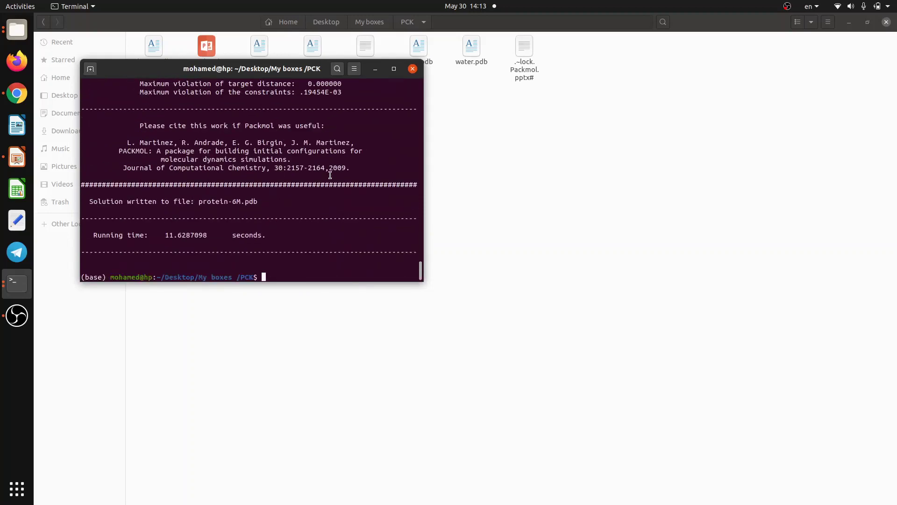
scroll(343, 204, "up", 15)
scroll(342, 204, "down", 14)
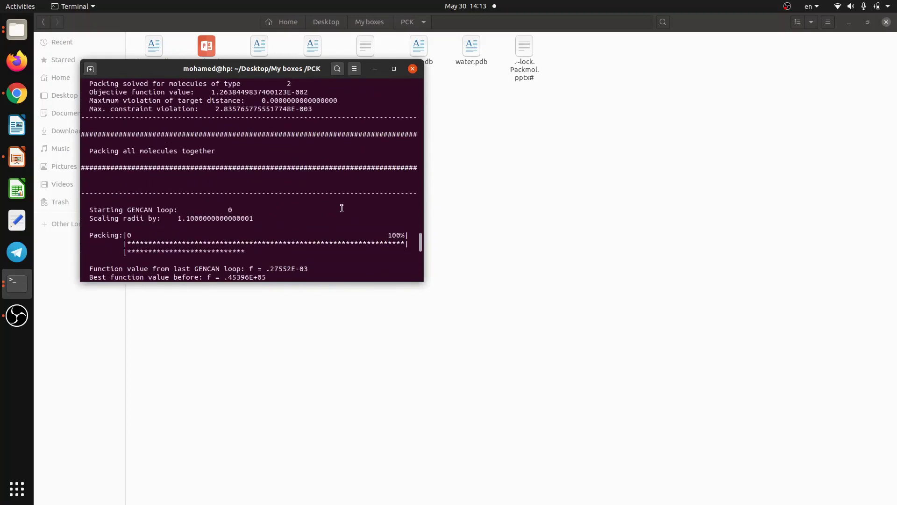
scroll(342, 208, "down", 8)
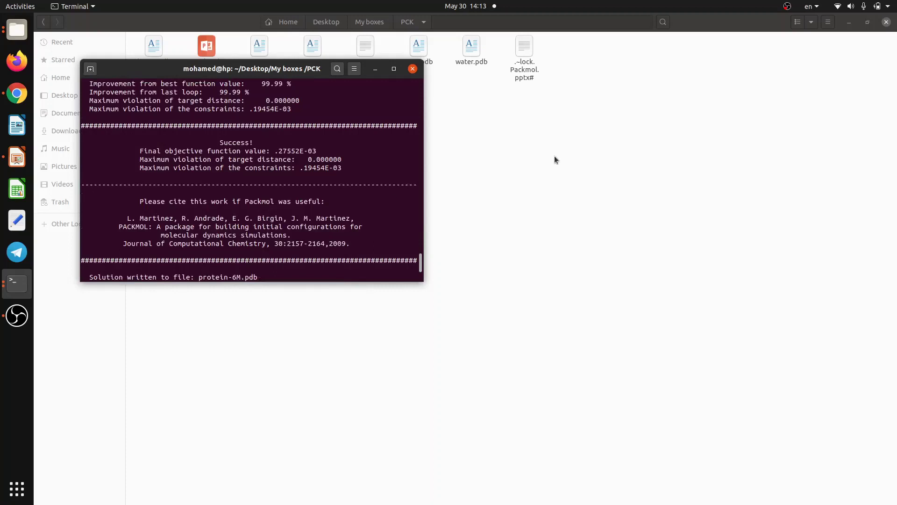
left_click_drag(137, 203, 351, 247)
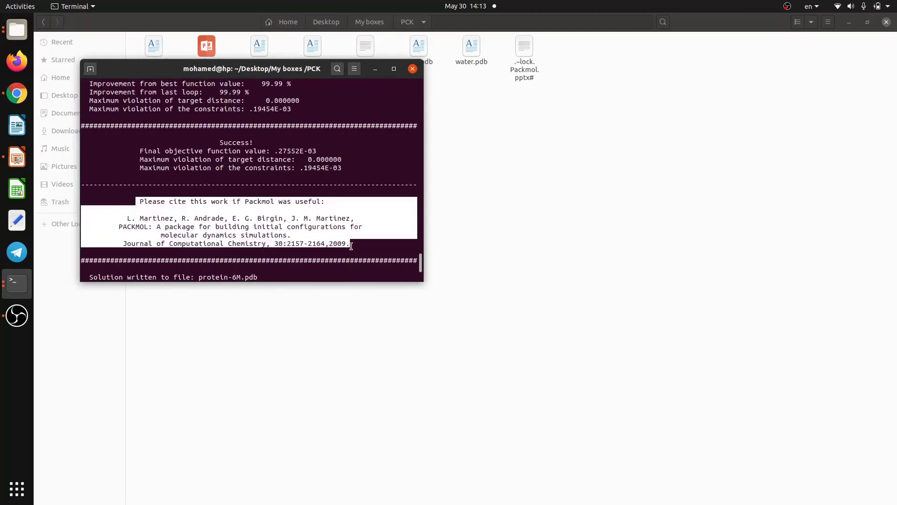
scroll(308, 219, "down", 3)
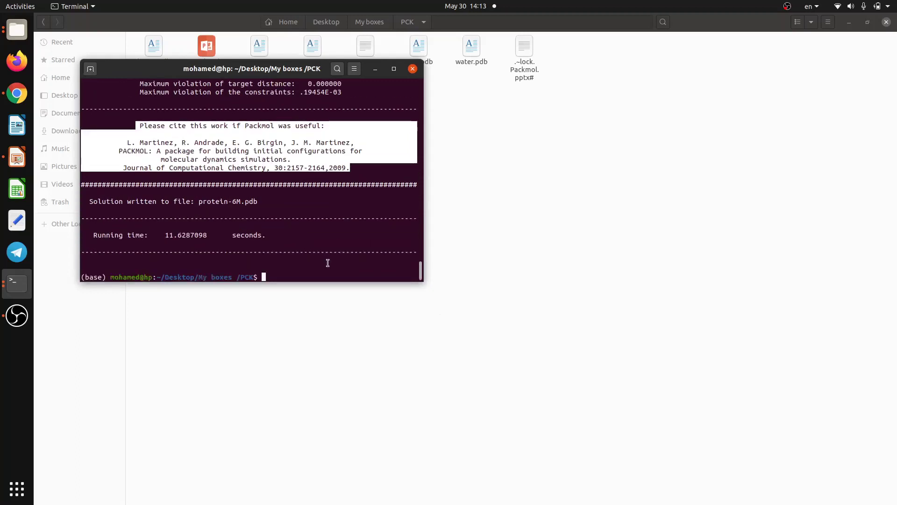
Step: Switch to Chrome and open the Packmol version history page to examine the list of downloadable releases
left_click(3, 93)
scroll(531, 216, "up", 10)
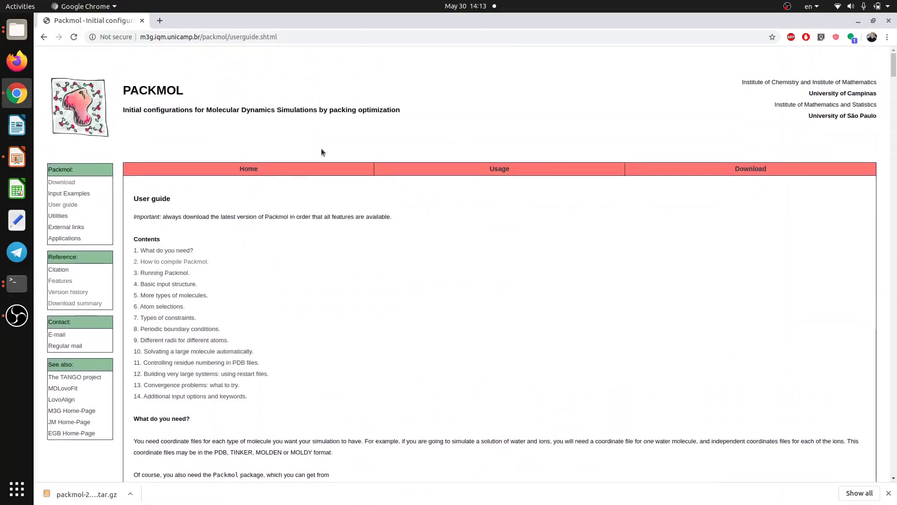
scroll(241, 243, "down", 2)
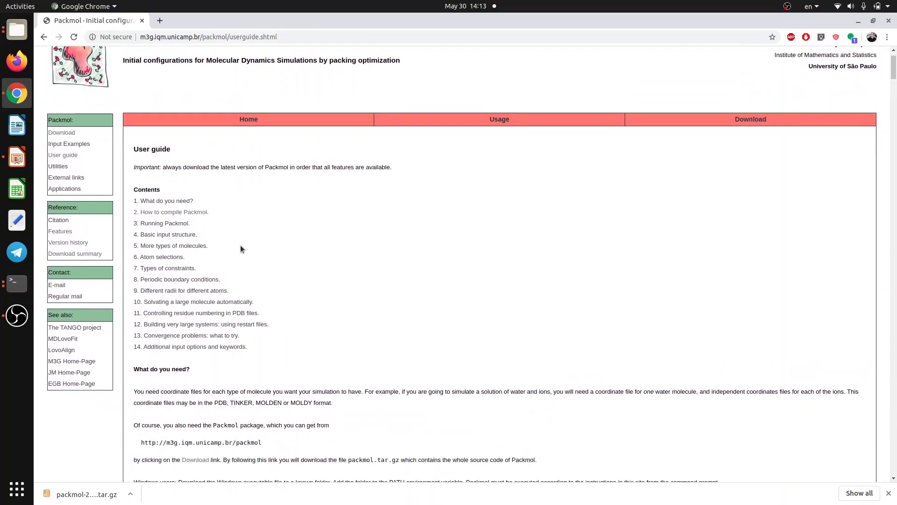
left_click(54, 244)
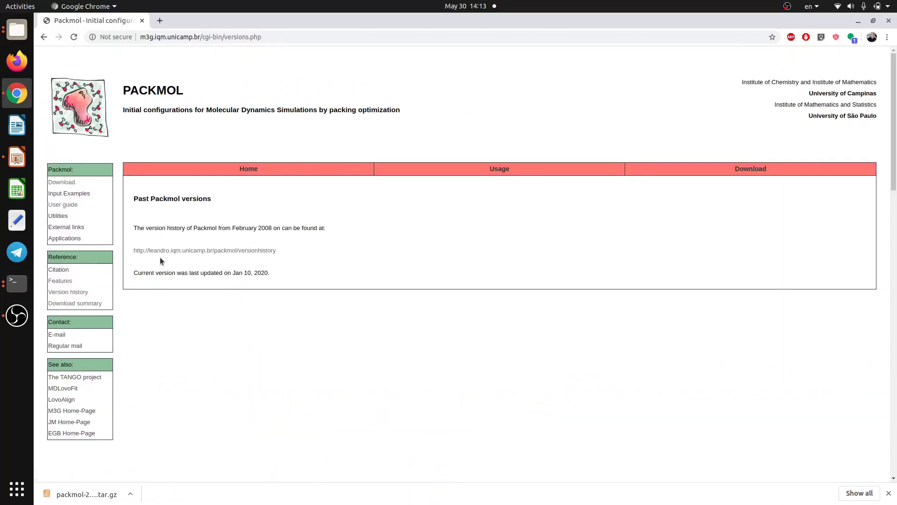
left_click(170, 251)
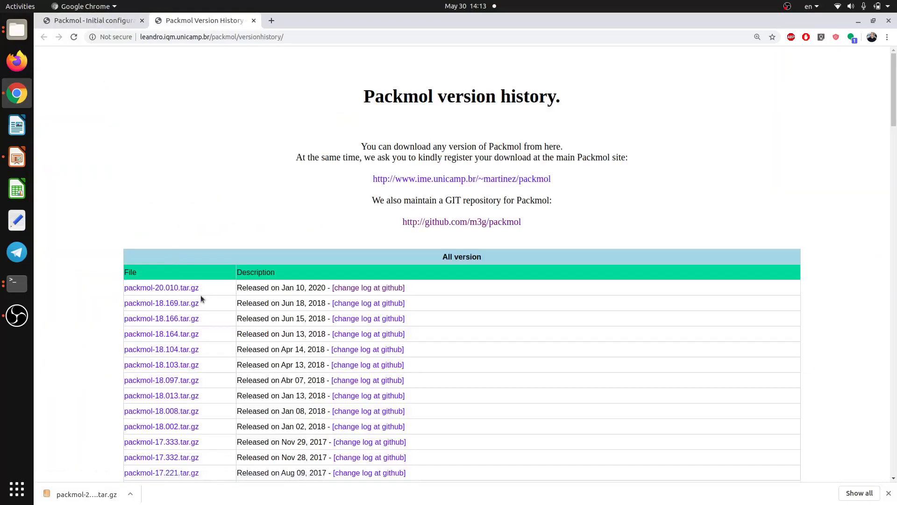
scroll(248, 344, "down", 5)
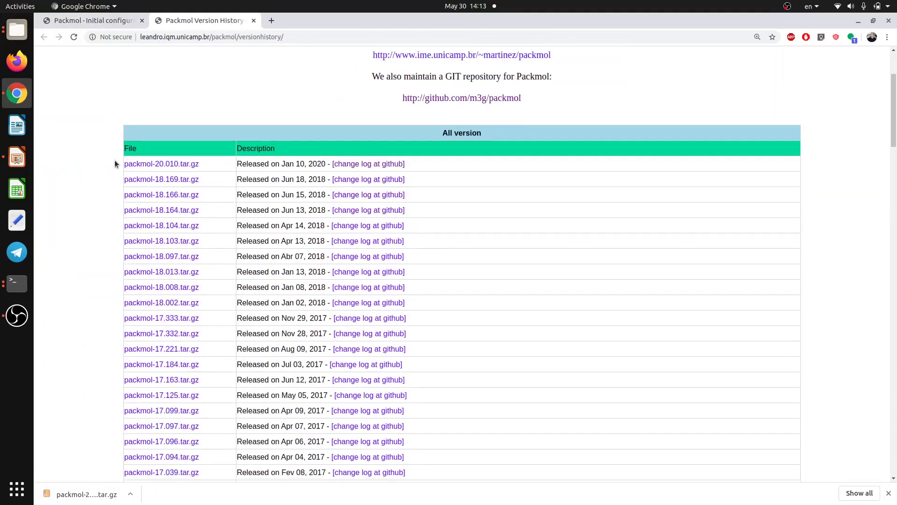
scroll(202, 176, "up", 1)
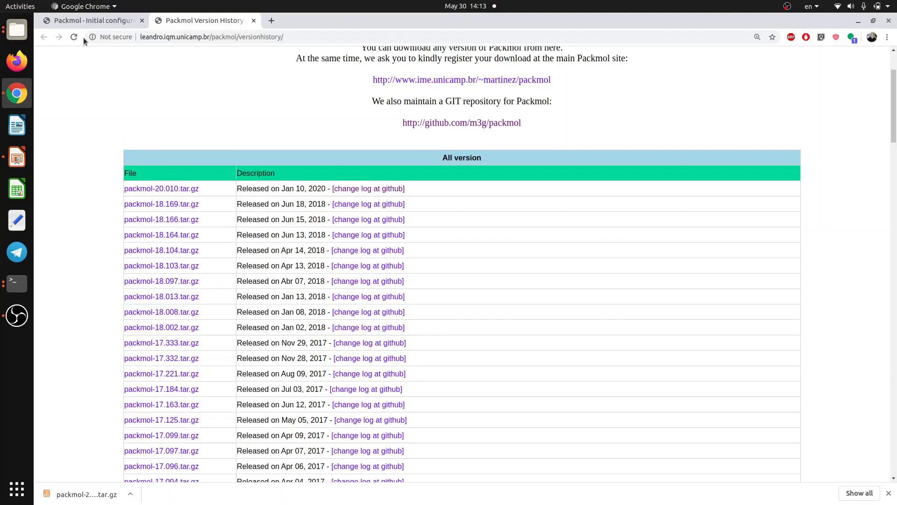
Step: Return to the Packmol user guide and highlight the installation commands tar -xvzf packmol.tar.gz, cd packmol and make
left_click(112, 23)
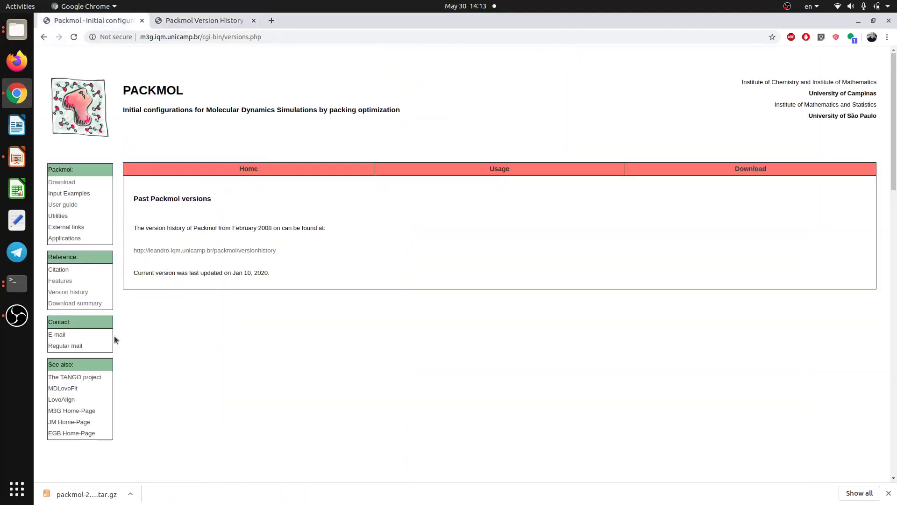
left_click(497, 173)
scroll(452, 241, "down", 5)
scroll(453, 242, "down", 3)
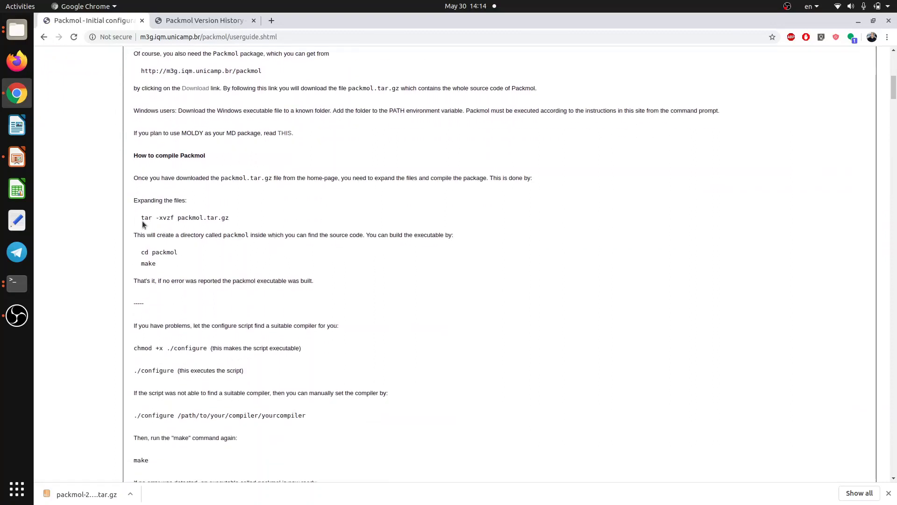
left_click_drag(142, 221, 208, 218)
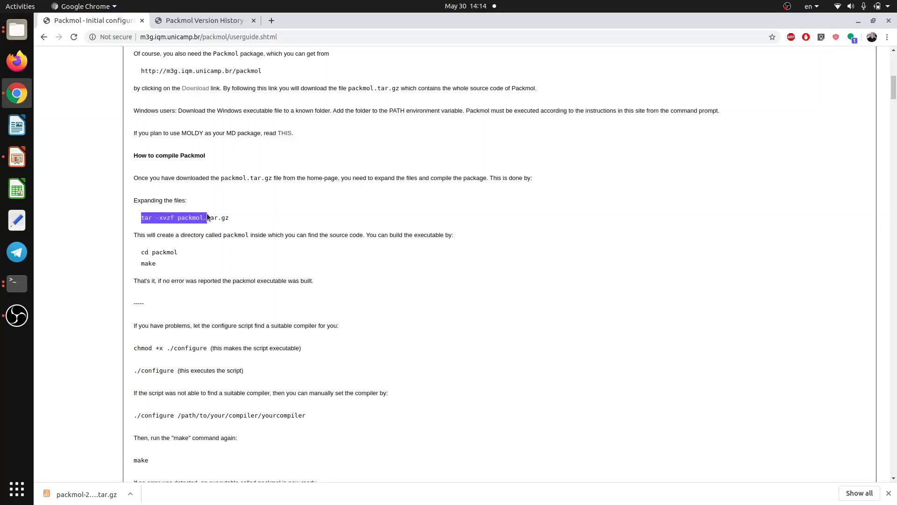
left_click_drag(208, 218, 235, 224)
left_click_drag(135, 250, 156, 252)
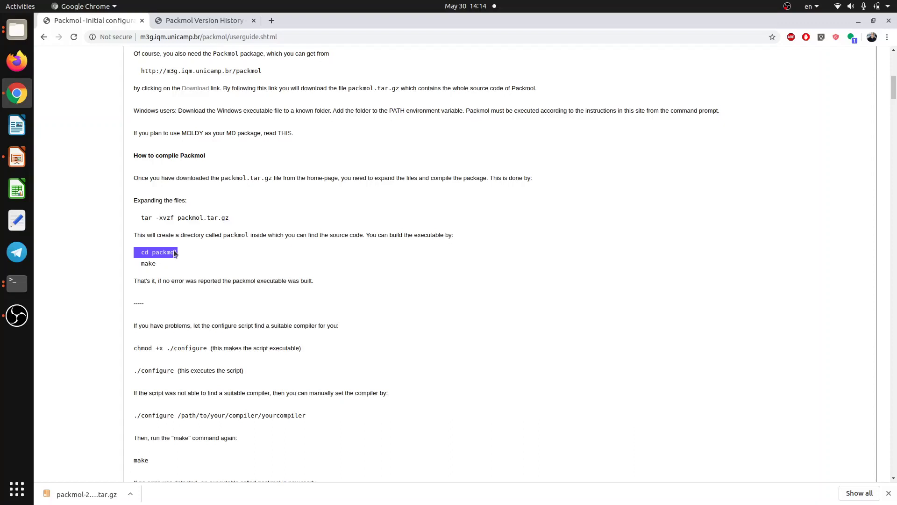
double_click(204, 219)
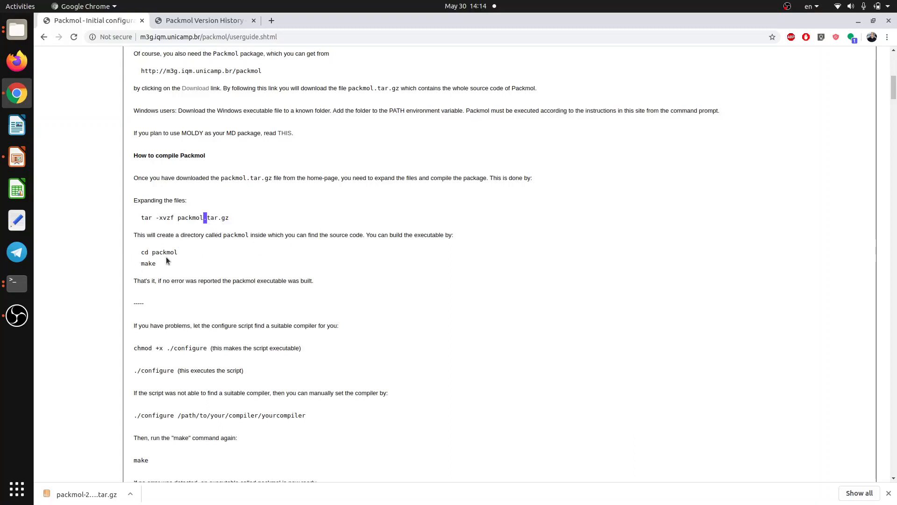
left_click_drag(142, 265, 151, 265)
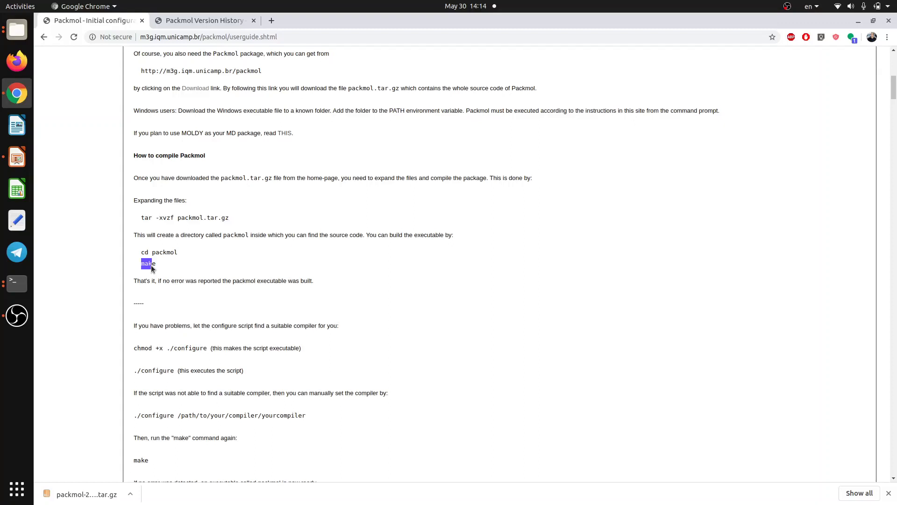
Step: Enter packmol at the terminal prompt in the PCK folder without running it, and minimize the terminal
left_click(17, 282)
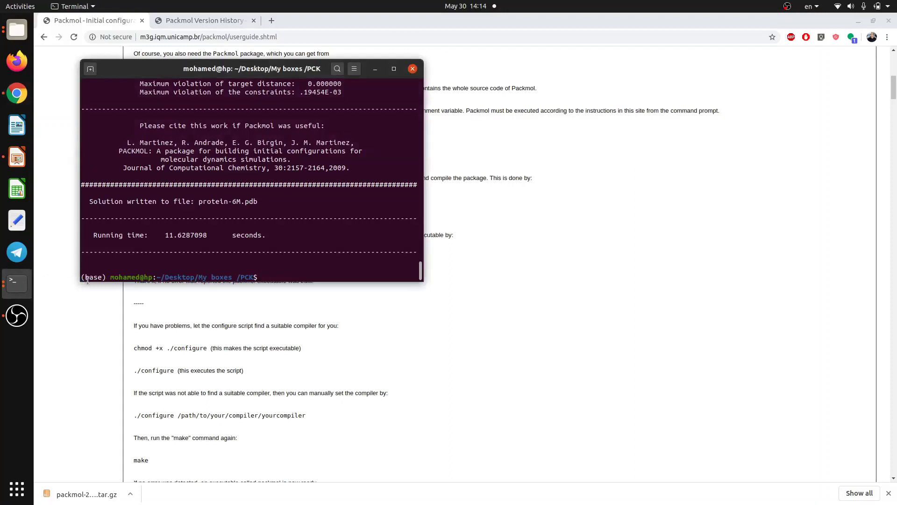
type("packmol")
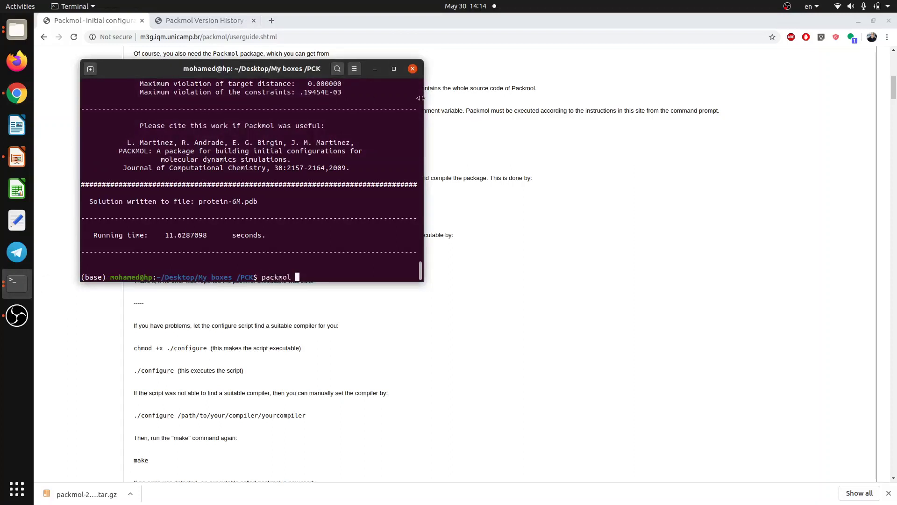
left_click(375, 68)
Step: Highlight the chmod +x ./configure and ./configure troubleshooting commands in the user guide and glance at the version history page
scroll(320, 279, "down", 5)
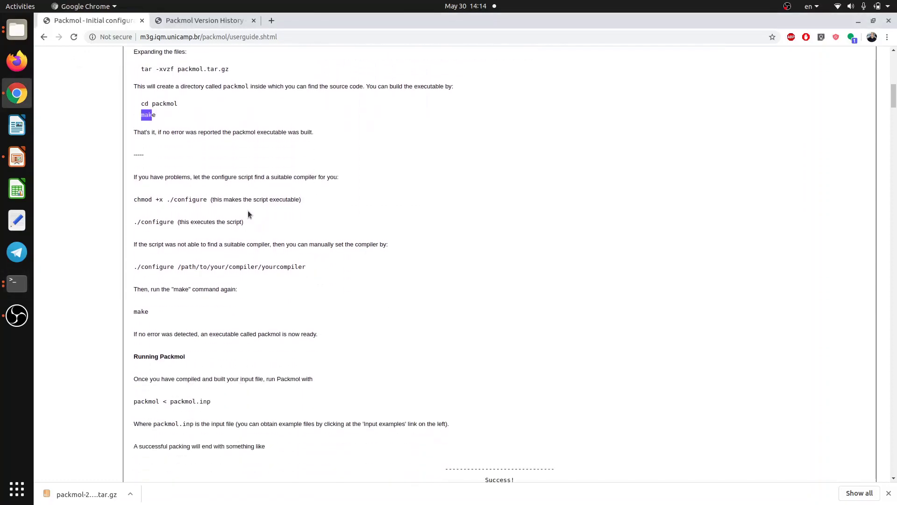
left_click_drag(304, 200, 132, 209)
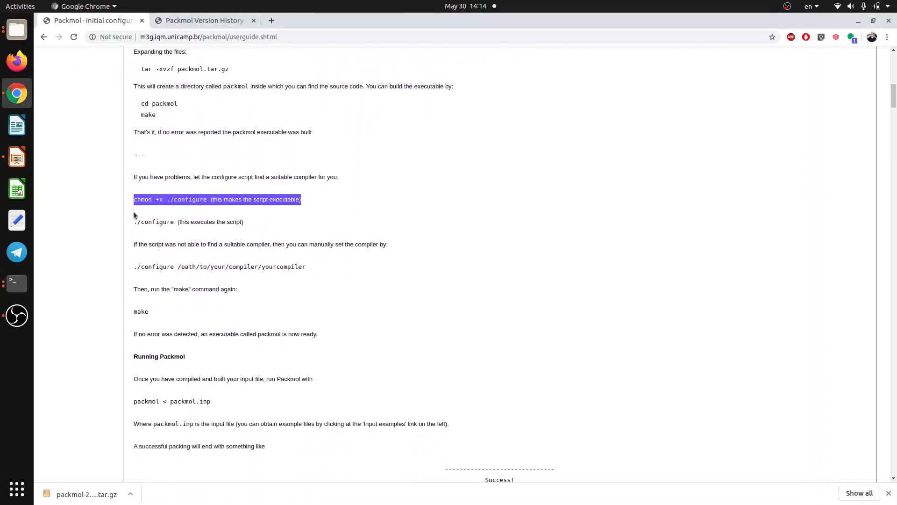
left_click_drag(191, 219, 141, 222)
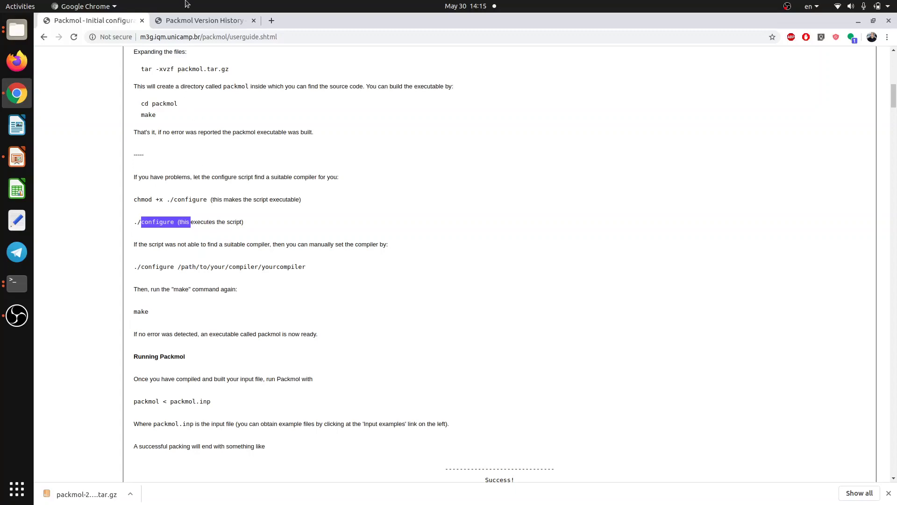
left_click(191, 21)
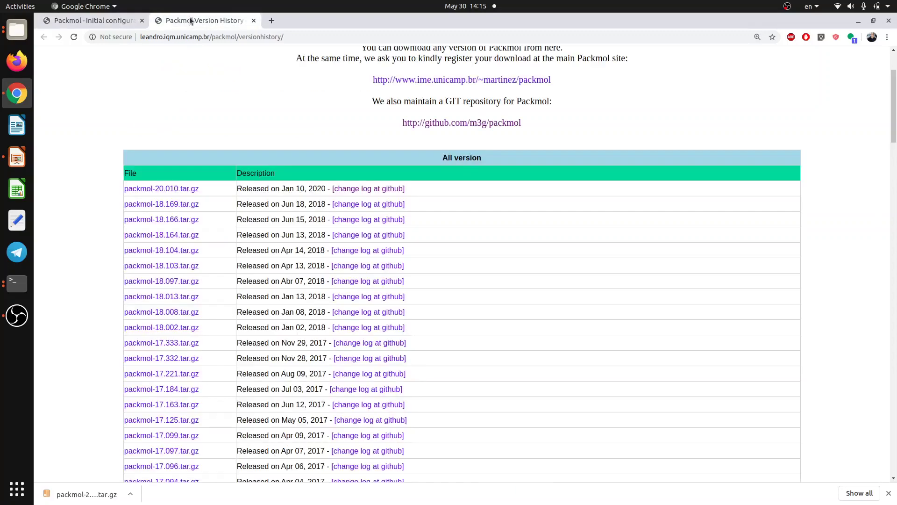
left_click(116, 23)
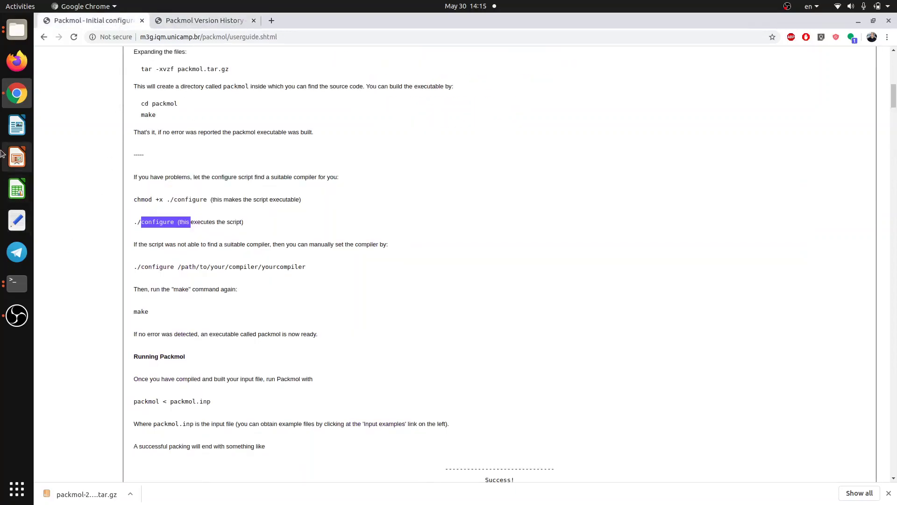
Step: Switch to LibreOffice Impress and show slide 2 of Packmol.pptx, which introduces PACKMOL
left_click(17, 157)
left_click(84, 213)
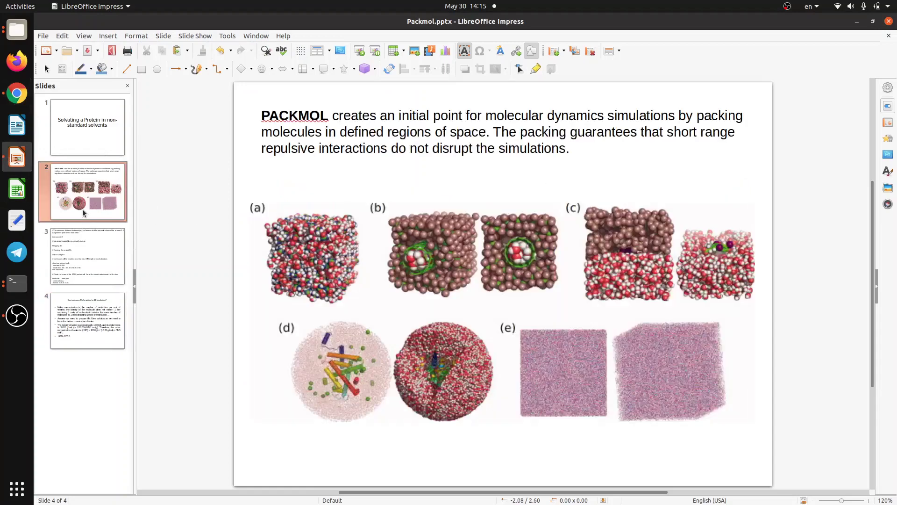